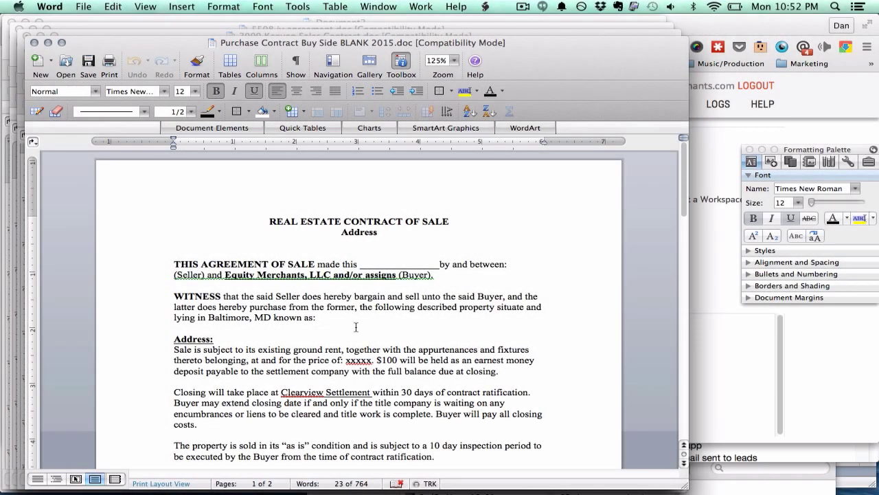
# - Glance over the blank purchase contract and switch to Chrome to bring up the seller's offer record in Podio
pyautogui.scroll(-2, 356, 327)
pyautogui.scroll(2, 356, 327)
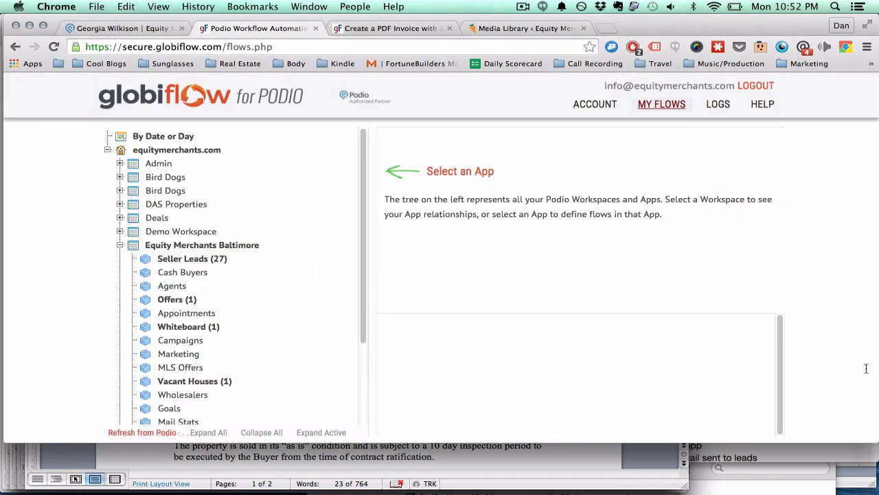
pyautogui.click(865, 365)
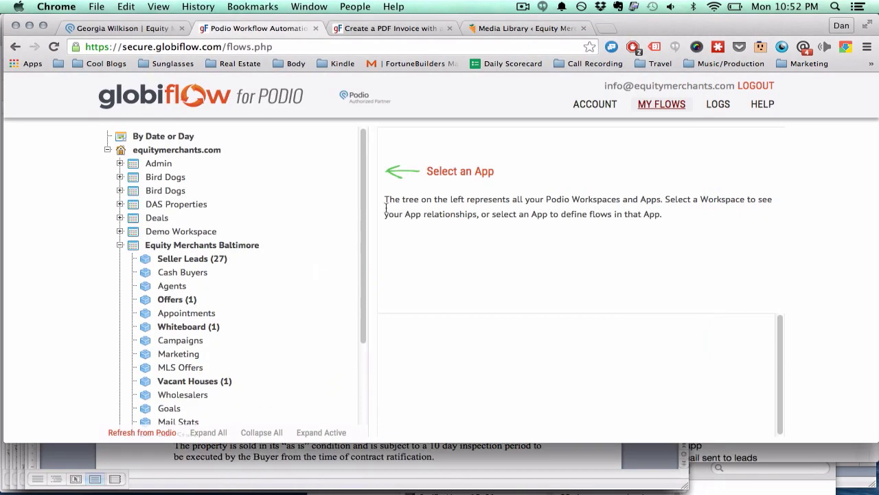
pyautogui.click(120, 28)
pyautogui.scroll(10, 336, 311)
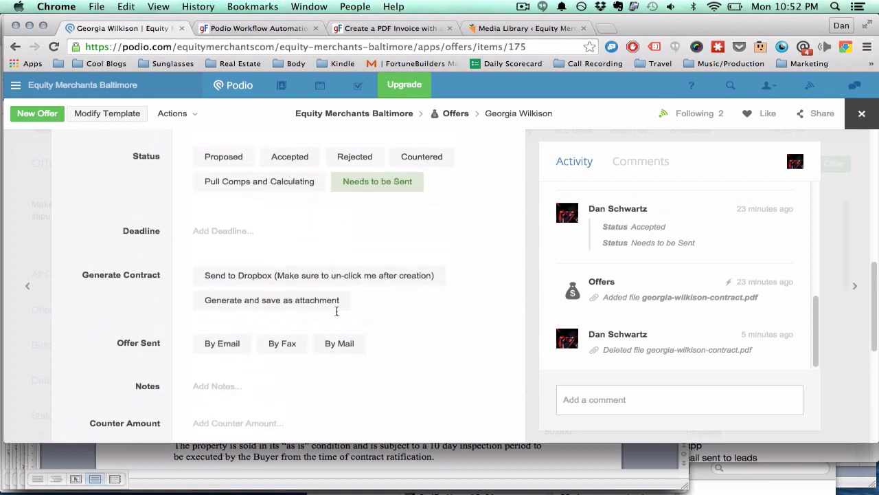
pyautogui.click(278, 28)
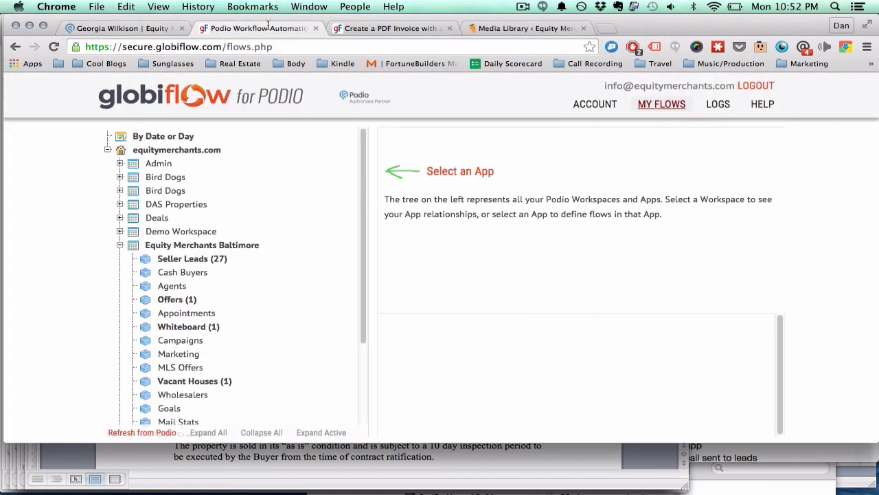
pyautogui.click(145, 28)
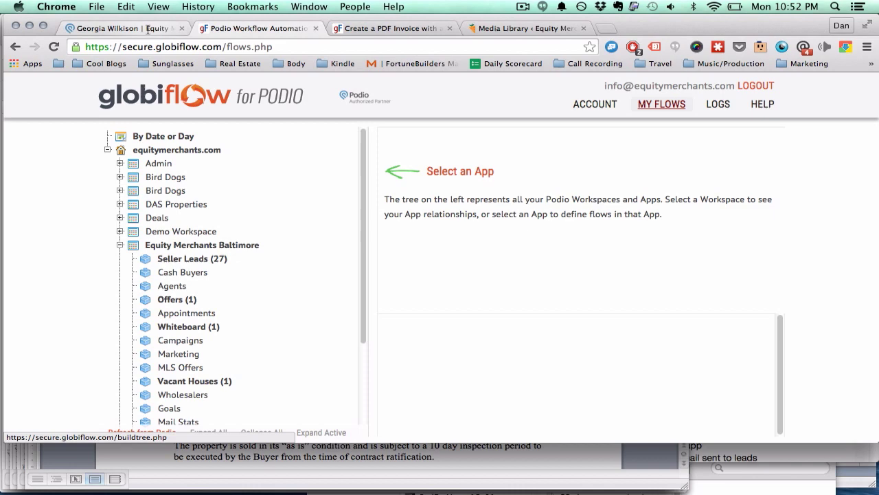
# - Review the offer record's Actual Offer, Status, Generate Contract and Offer Sent fields, ending at the Actual Address field
pyautogui.scroll(2, 274, 286)
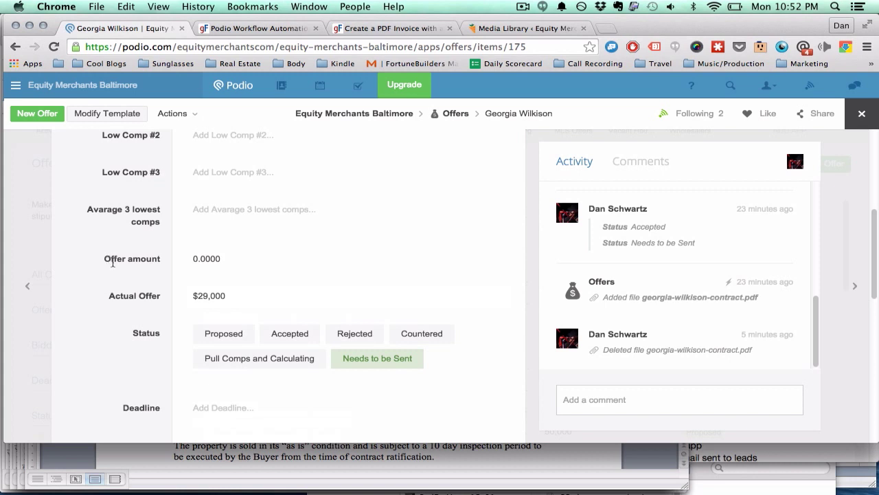
pyautogui.scroll(-1, 267, 295)
pyautogui.scroll(-2, 268, 296)
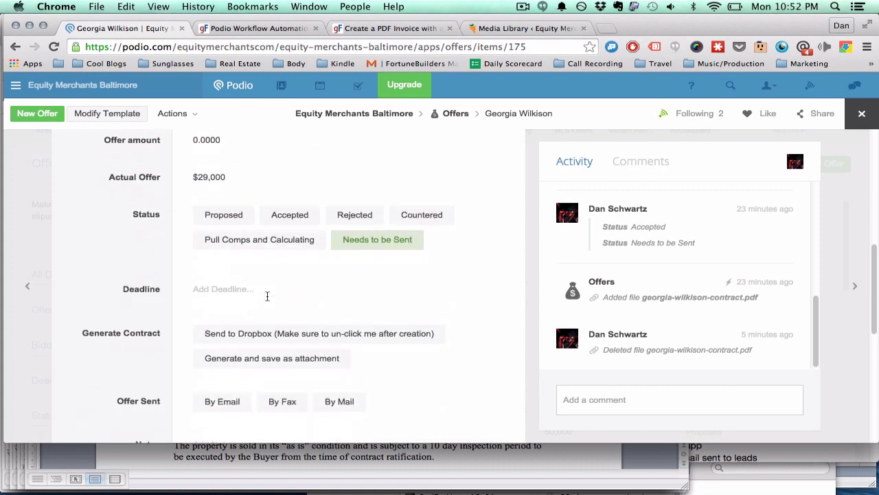
pyautogui.scroll(-3, 163, 296)
pyautogui.click(247, 248)
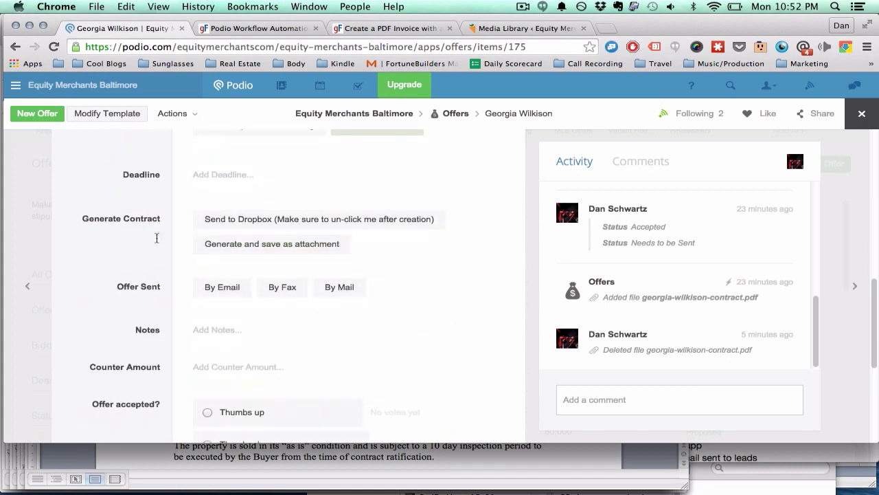
pyautogui.scroll(3, 121, 260)
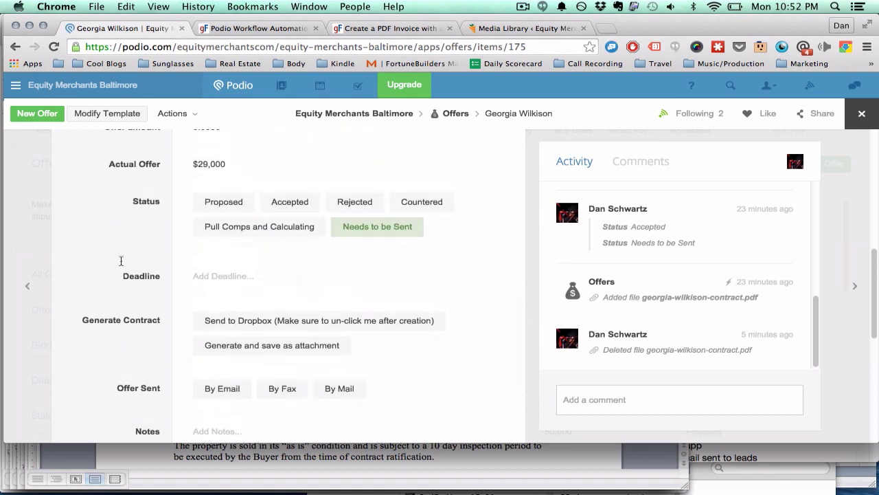
pyautogui.scroll(-2, 121, 260)
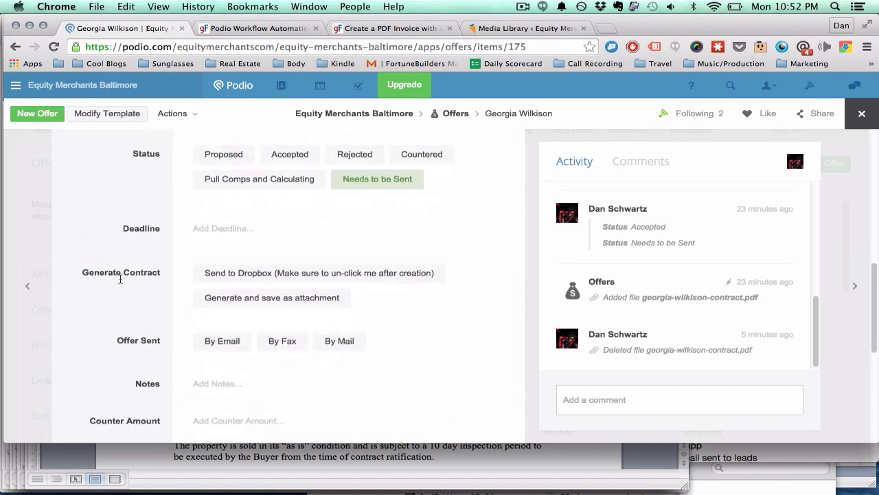
pyautogui.scroll(-1, 128, 295)
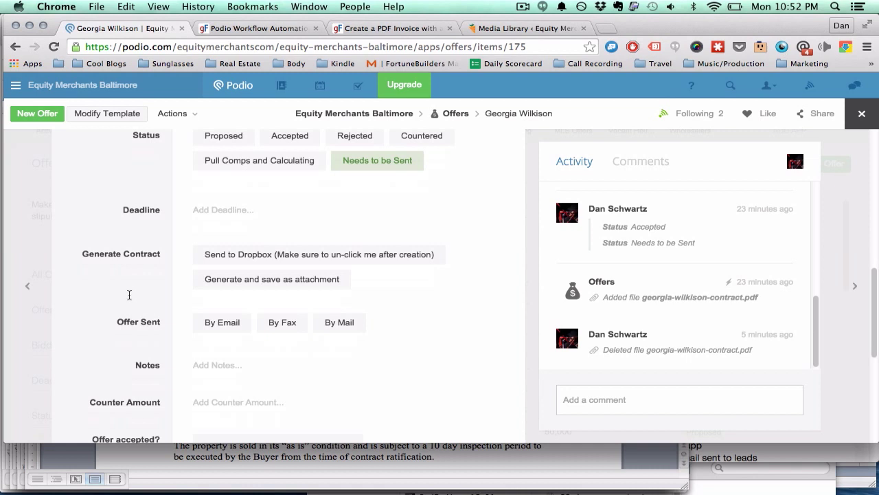
pyautogui.click(294, 286)
pyautogui.click(295, 286)
pyautogui.scroll(-5, 418, 304)
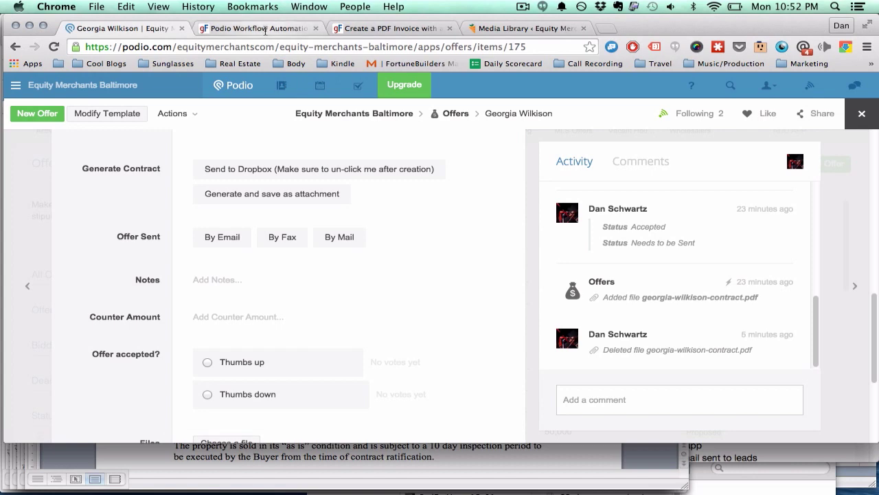
pyautogui.scroll(-10, 310, 255)
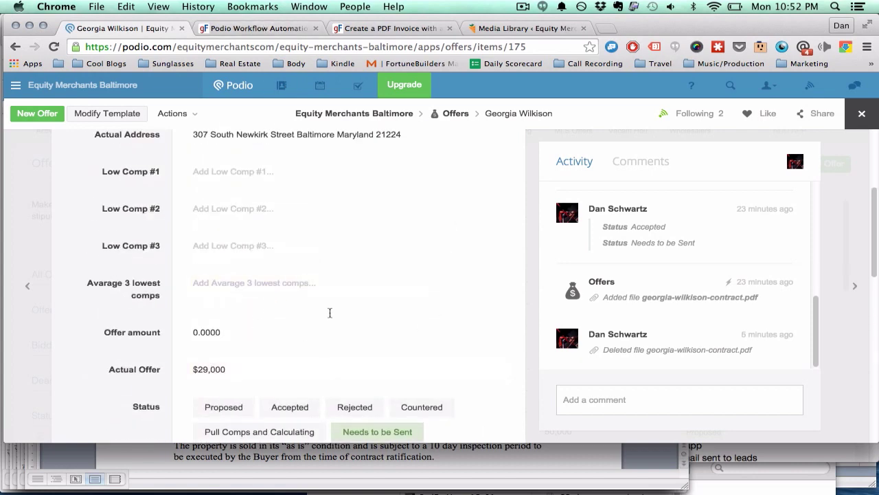
pyautogui.scroll(3, 323, 311)
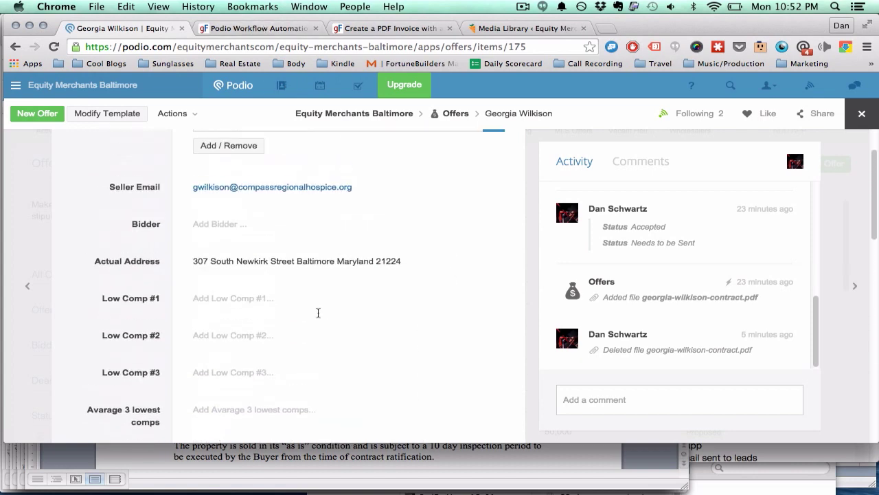
# - Switch to Word to skim the clauses of the blank purchase contract, and return to the Podio offer record
pyautogui.click(345, 456)
pyautogui.scroll(-5, 340, 297)
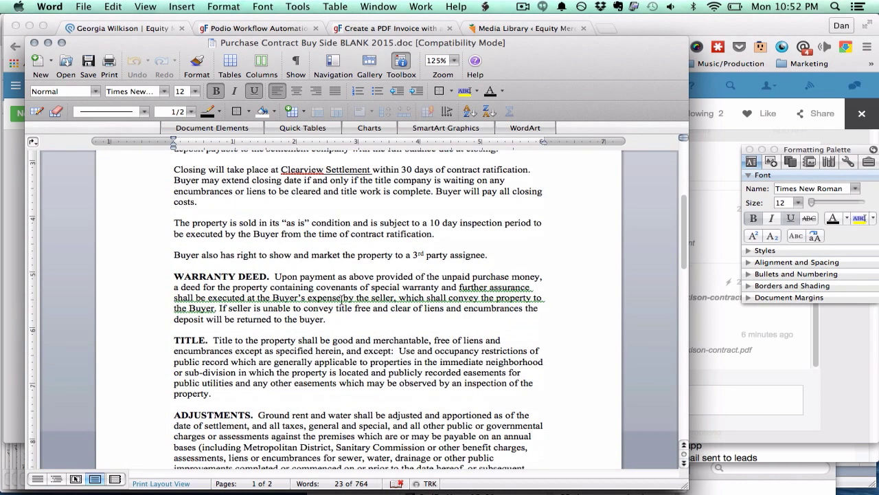
pyautogui.scroll(5, 342, 299)
pyautogui.click(717, 336)
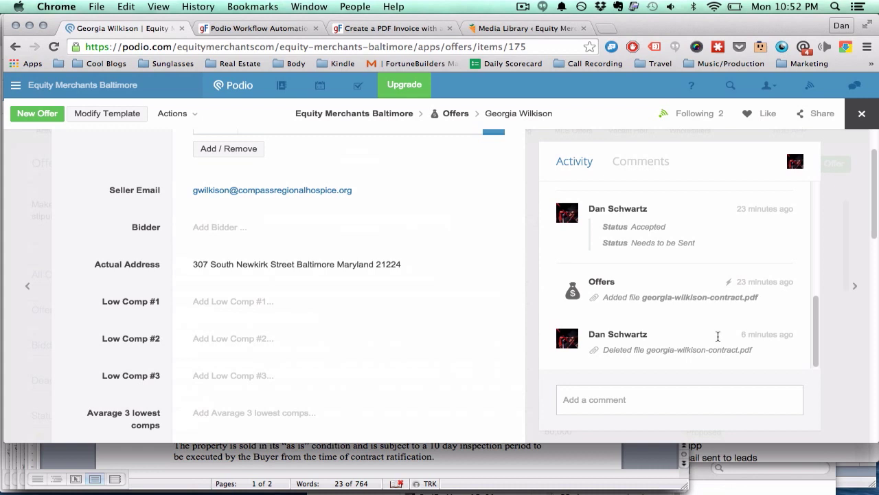
# - Examine the Seller Contact, Seller Email and Actual Address fields that supply the contract's seller and property details
pyautogui.scroll(2, 388, 310)
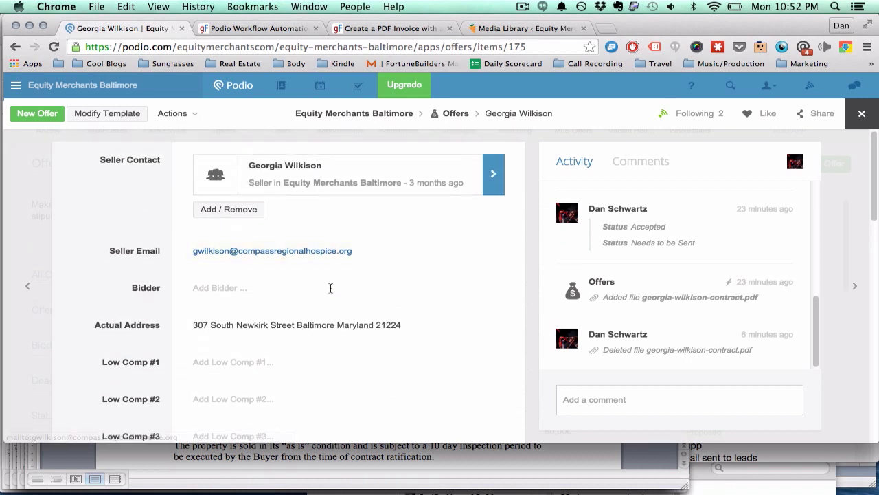
pyautogui.scroll(-2, 277, 230)
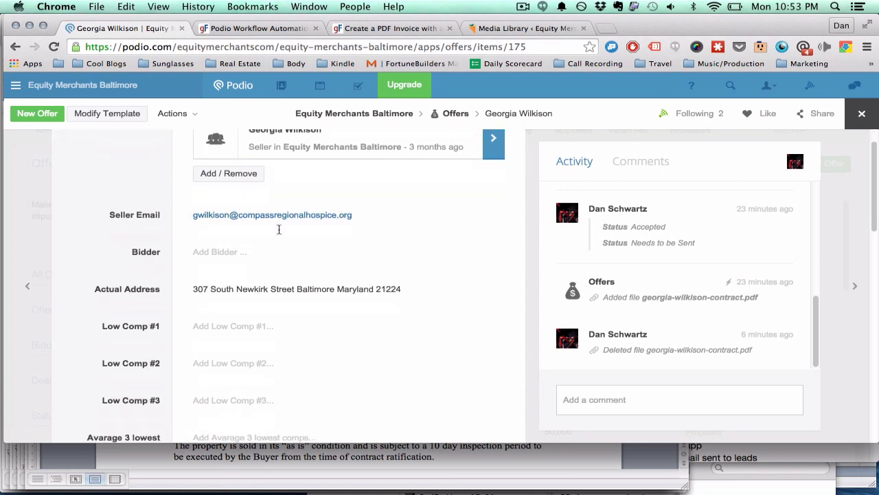
pyautogui.click(264, 247)
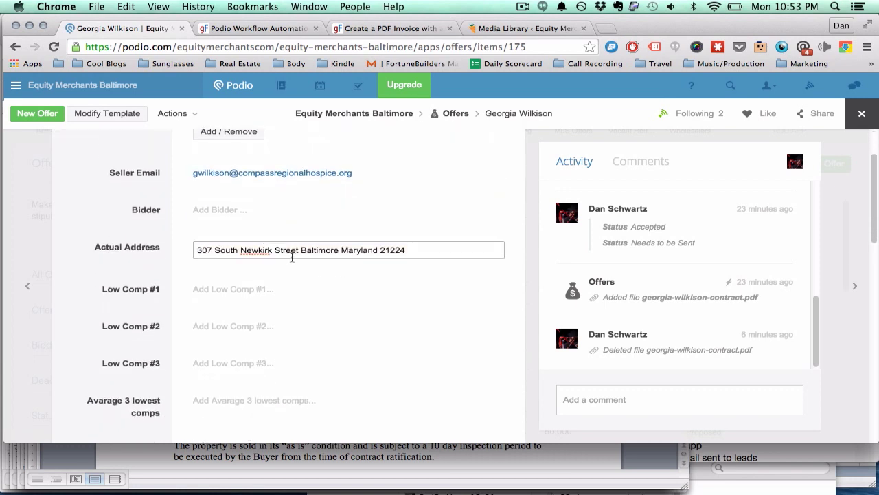
pyautogui.tripleClick(292, 258)
pyautogui.click(282, 264)
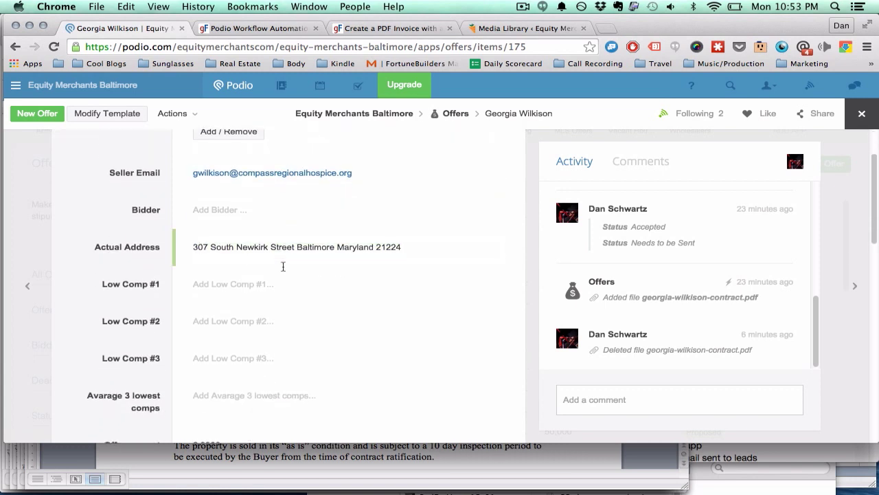
# - Inspect the Actual Offer amount and the remaining offer fields down to Files and Tasks
pyautogui.scroll(-5, 221, 281)
pyautogui.doubleClick(221, 284)
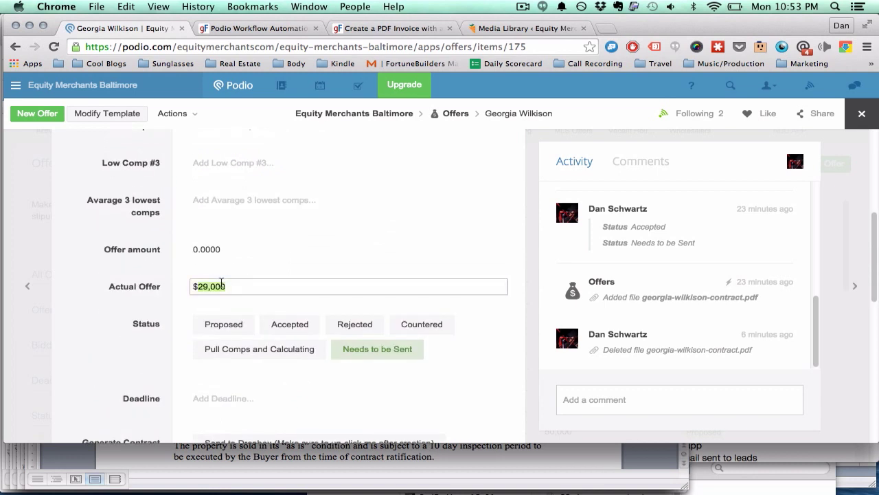
pyautogui.click(227, 285)
pyautogui.moveTo(198, 286); pyautogui.dragTo(187, 287)
pyautogui.click(170, 286)
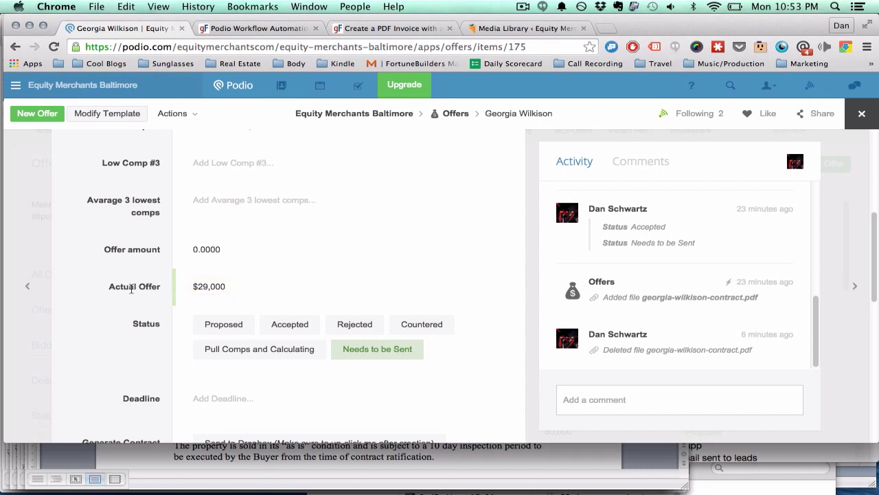
pyautogui.scroll(-3, 131, 289)
pyautogui.scroll(-9, 131, 288)
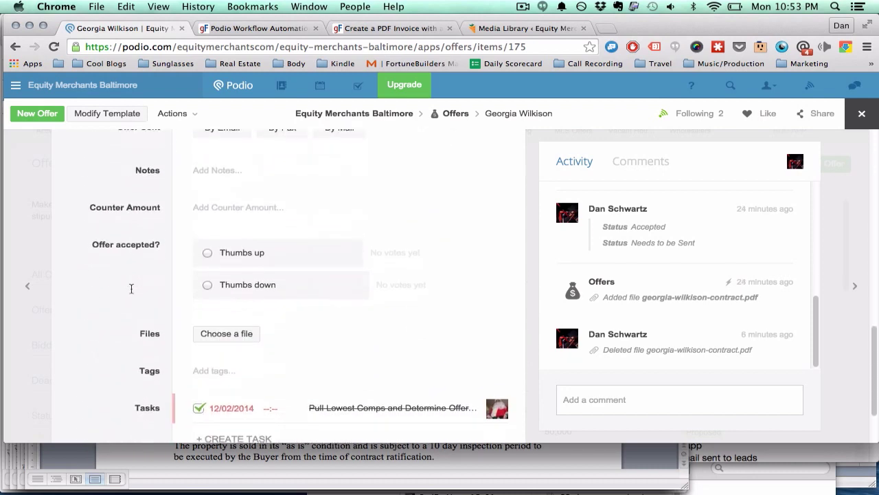
# - Switch to the Word contract and point out the settlement company name and the buyer's company name
pyautogui.click(383, 452)
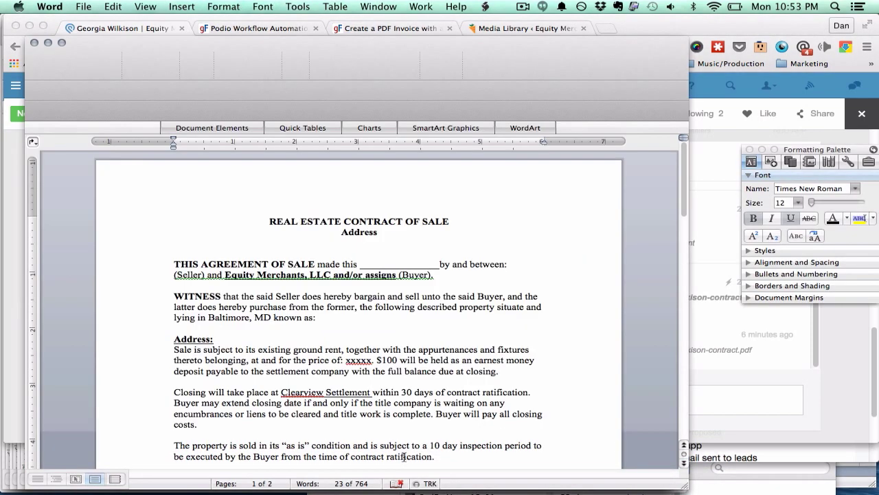
pyautogui.scroll(-2, 383, 376)
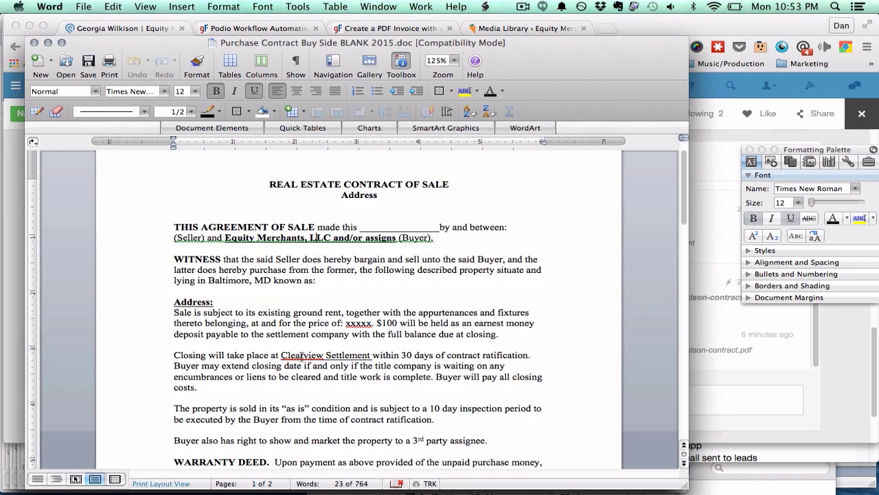
pyautogui.moveTo(281, 354); pyautogui.dragTo(371, 355)
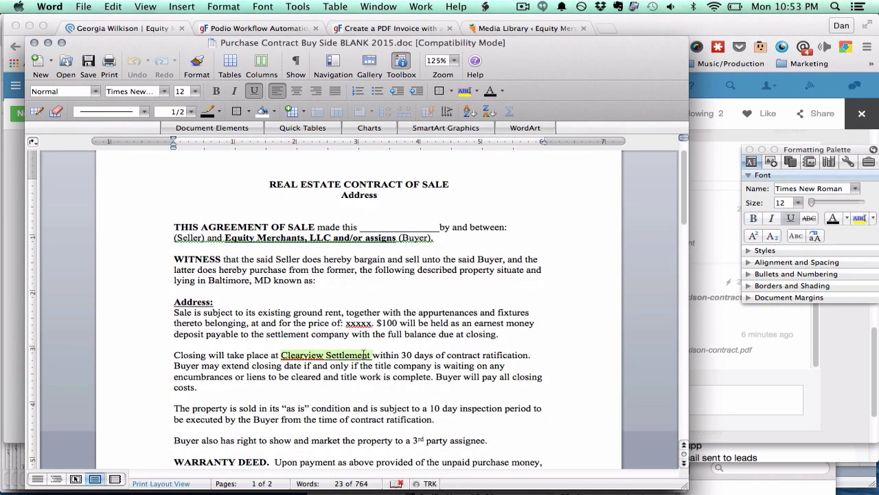
pyautogui.click(368, 354)
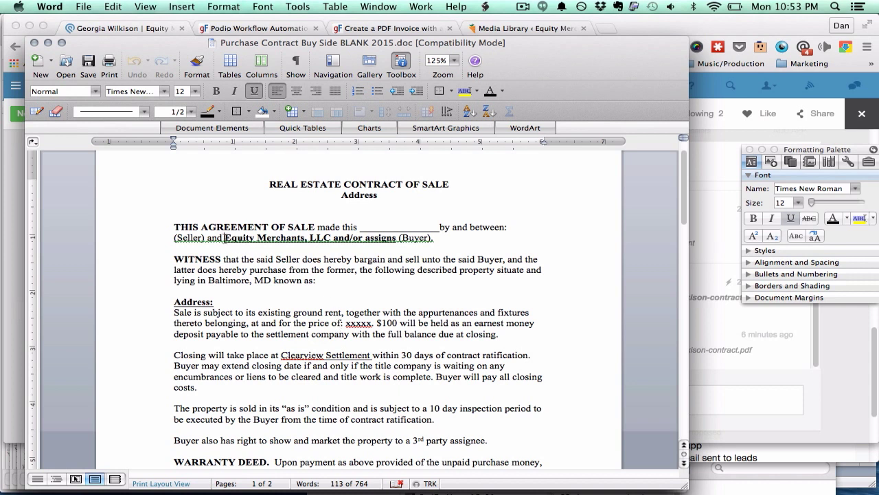
pyautogui.moveTo(224, 238); pyautogui.dragTo(385, 240)
pyautogui.click(384, 239)
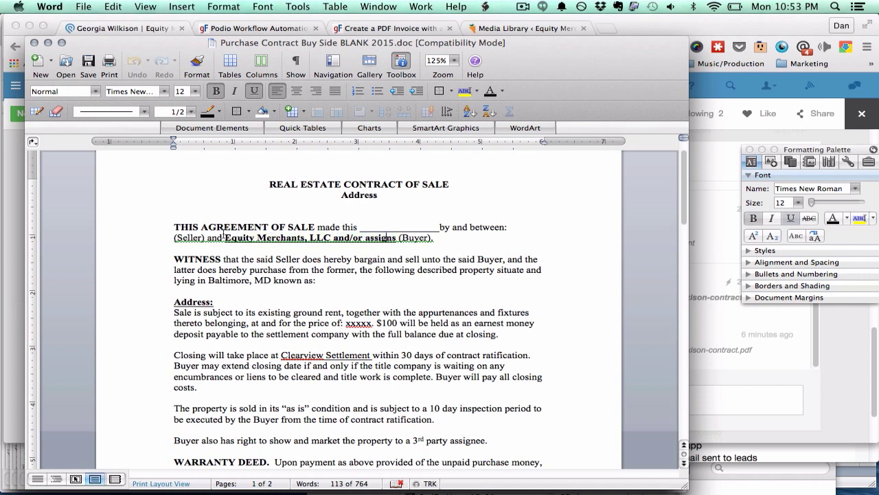
pyautogui.click(358, 288)
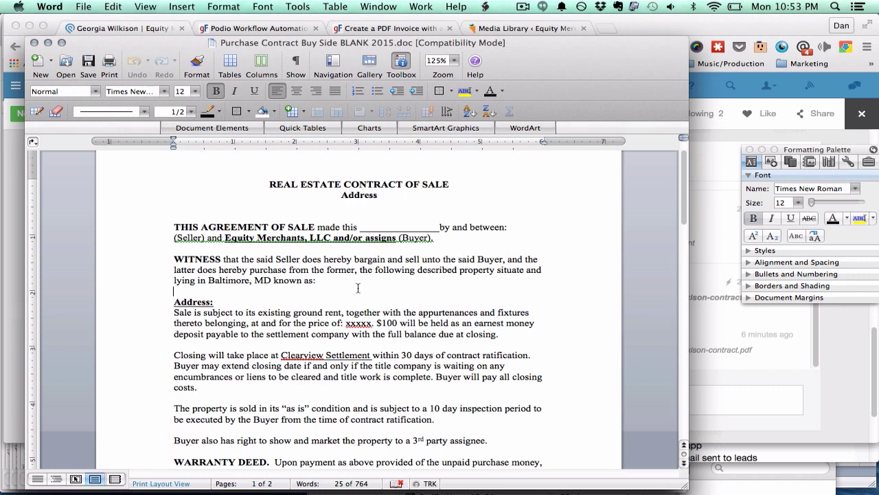
# - Examine the contract's address line, blank date line and xxxxx price placeholder, and return to the Podio offer record
pyautogui.click(247, 300)
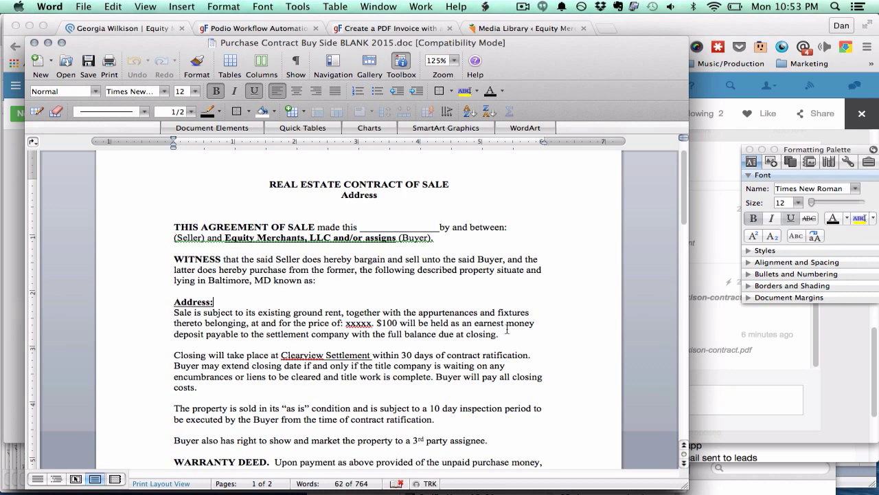
pyautogui.scroll(-1, 426, 352)
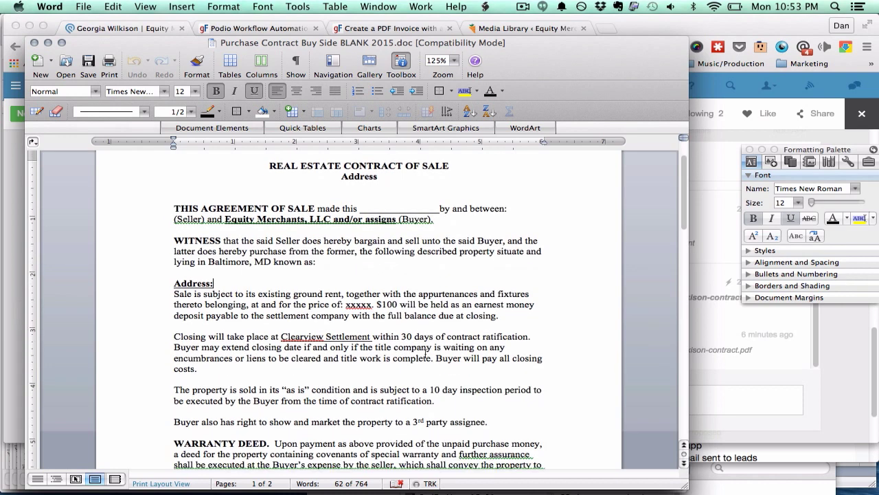
pyautogui.scroll(1, 426, 351)
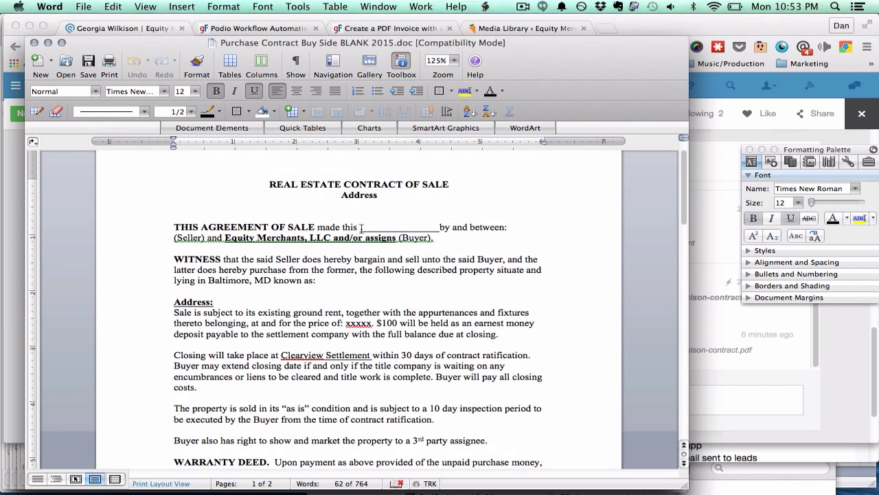
pyautogui.moveTo(361, 227); pyautogui.dragTo(440, 228)
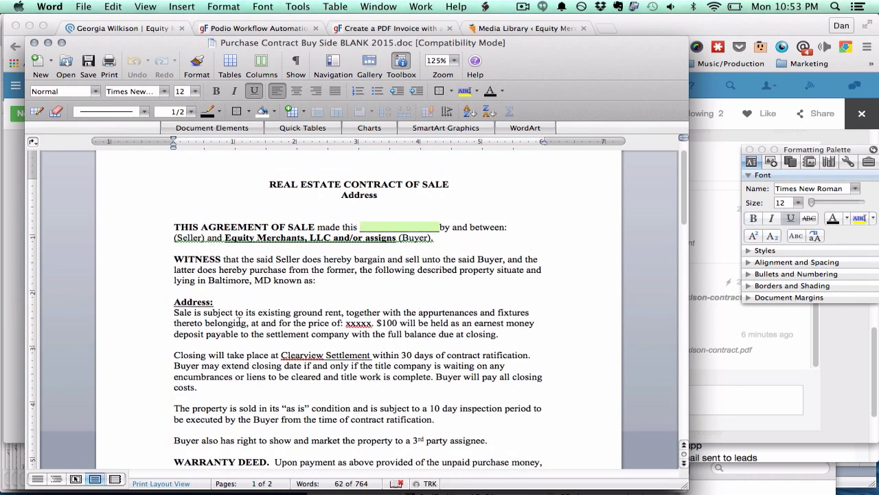
pyautogui.click(221, 303)
pyautogui.scroll(-2, 222, 303)
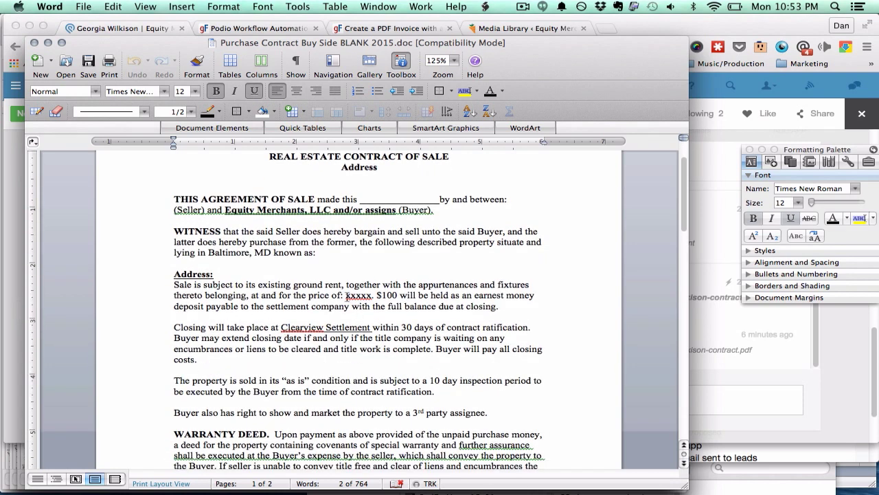
pyautogui.moveTo(342, 295); pyautogui.dragTo(375, 296)
pyautogui.click(722, 352)
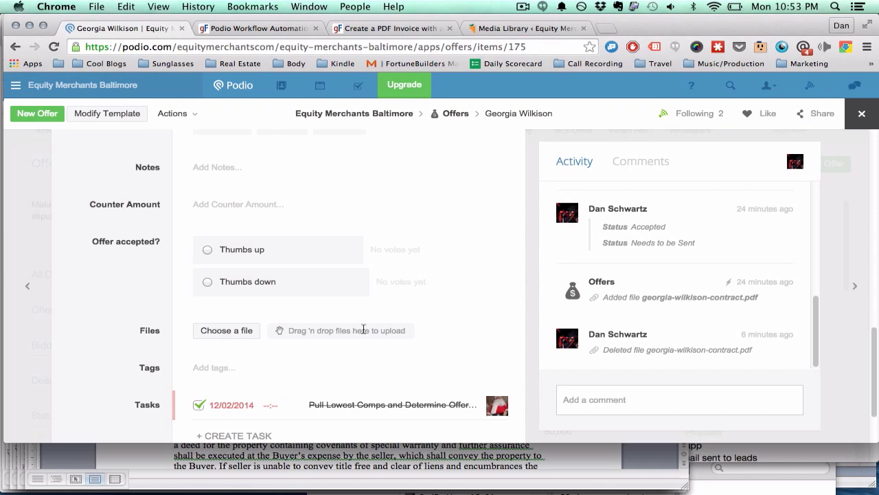
# - Switch to GlobiFlow and open the flows of the Offers app in the Equity Merchants Baltimore workspace
pyautogui.scroll(-2, 359, 328)
pyautogui.click(256, 28)
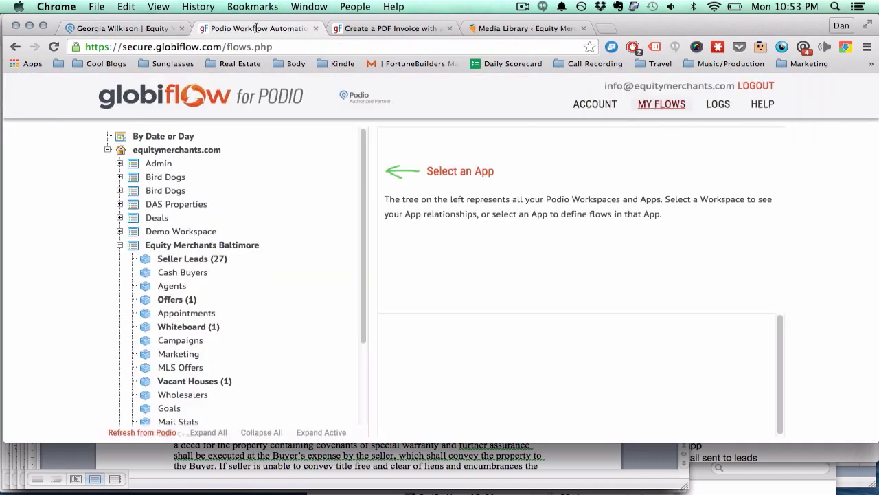
pyautogui.click(222, 244)
pyautogui.scroll(-3, 179, 278)
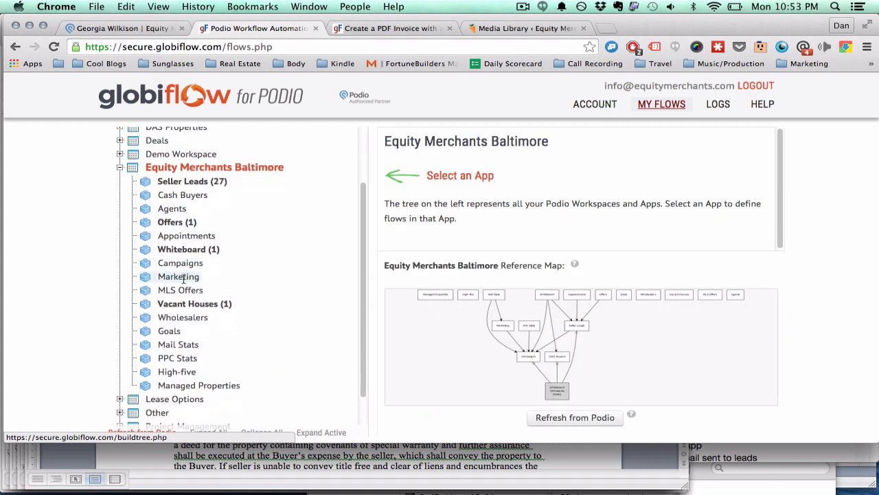
pyautogui.click(178, 222)
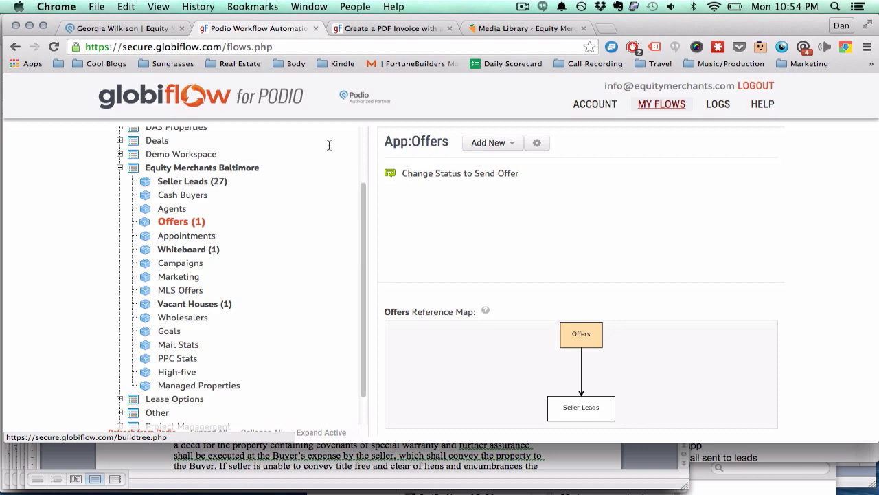
# - Glance back at the Podio offer record, return to GlobiFlow and examine its tree of workspaces and apps around Offers
pyautogui.click(150, 28)
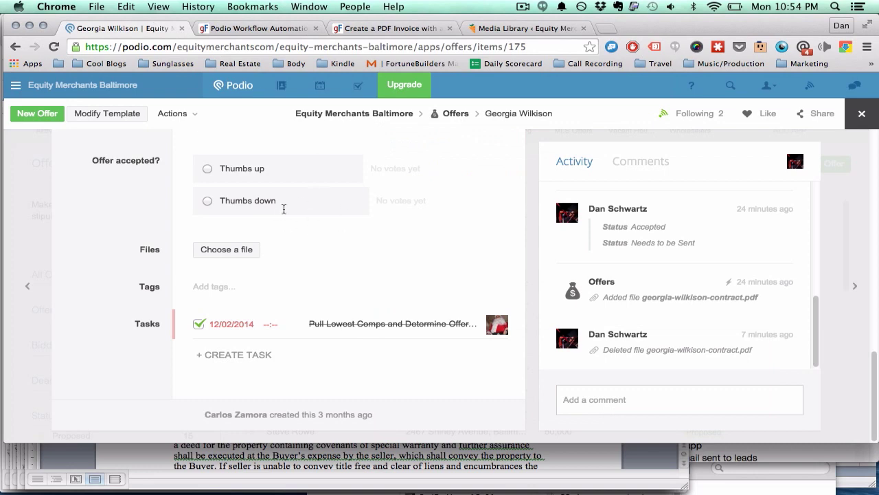
pyautogui.hotkey('ctrl', 'Tab')
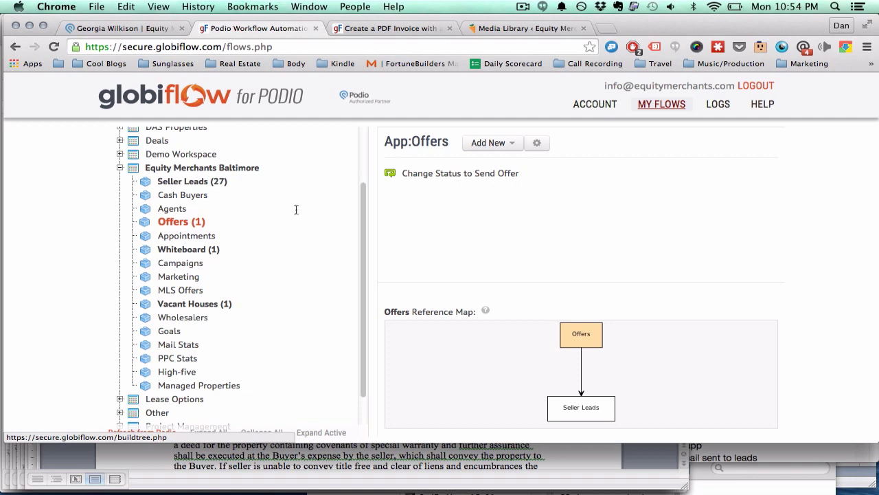
pyautogui.scroll(1, 266, 227)
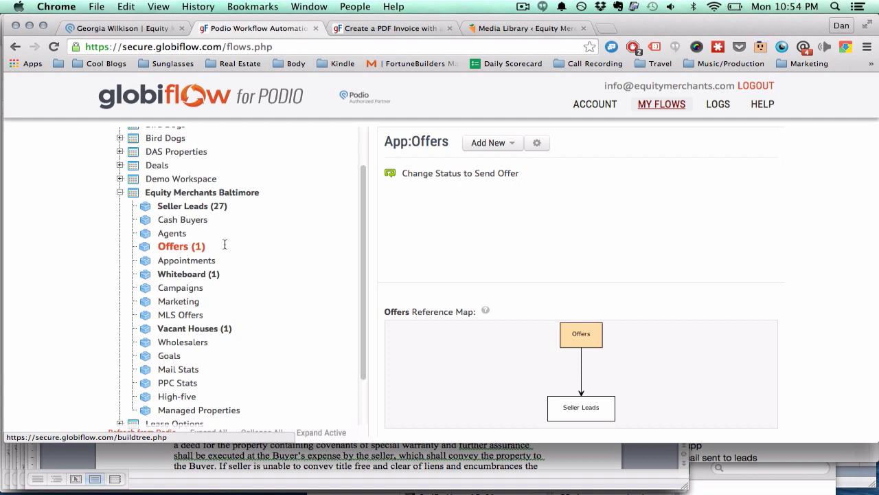
pyautogui.scroll(-3, 261, 236)
pyautogui.scroll(2, 261, 237)
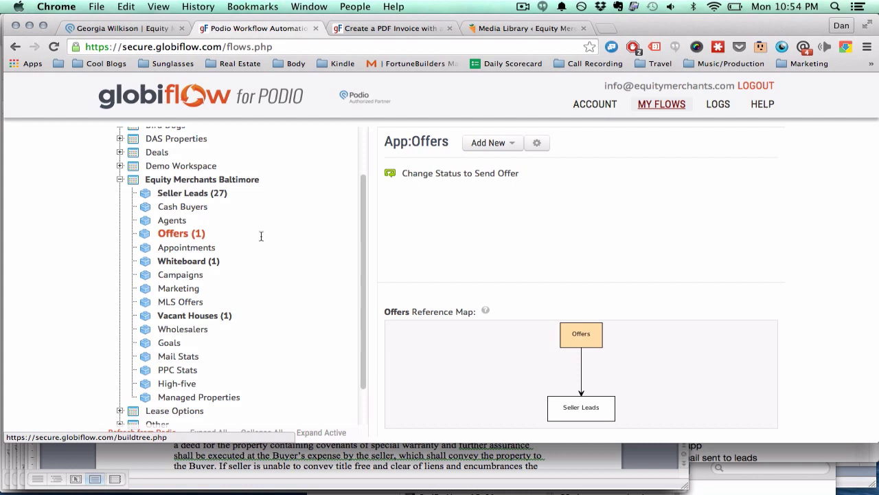
pyautogui.scroll(3, 261, 237)
pyautogui.scroll(1, 268, 213)
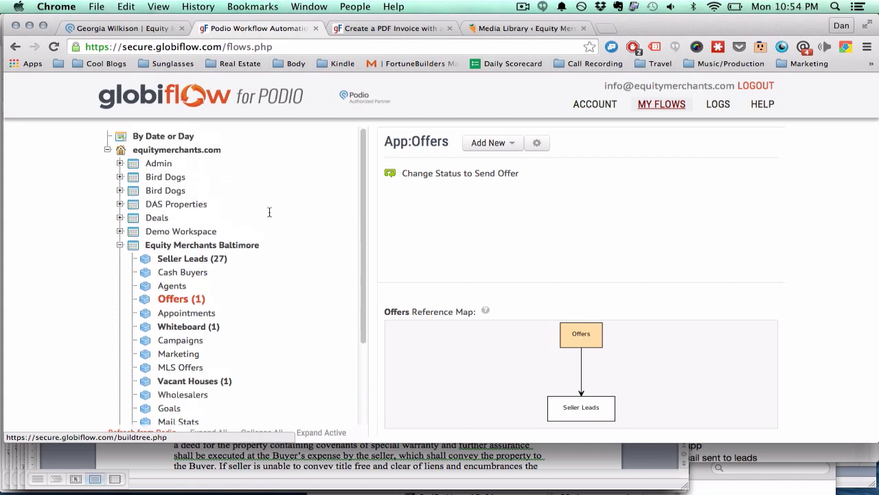
pyautogui.scroll(-5, 270, 213)
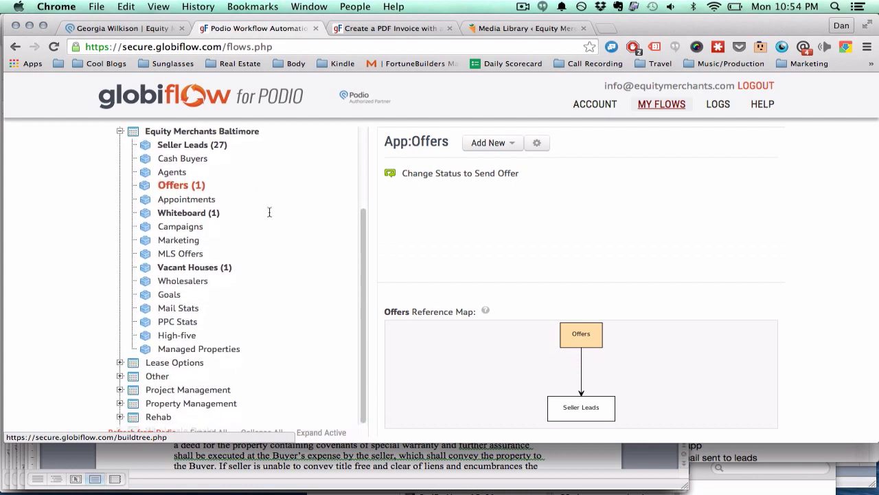
pyautogui.scroll(3, 270, 212)
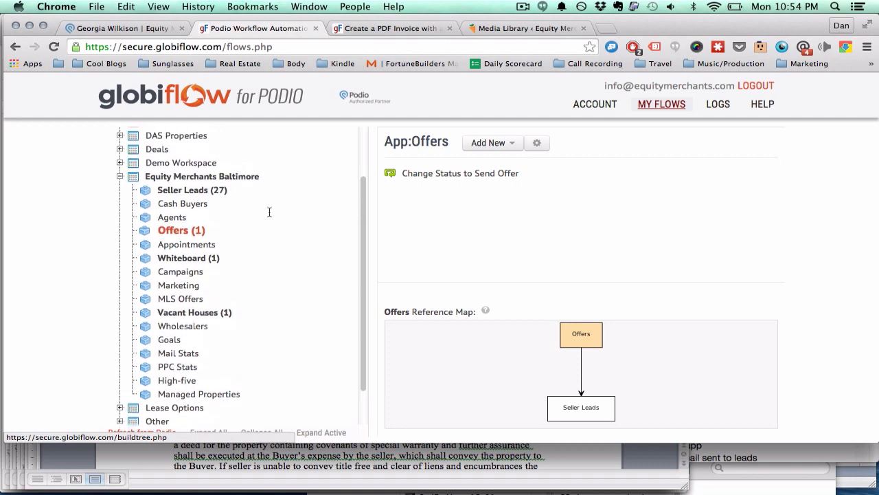
pyautogui.scroll(-1, 269, 212)
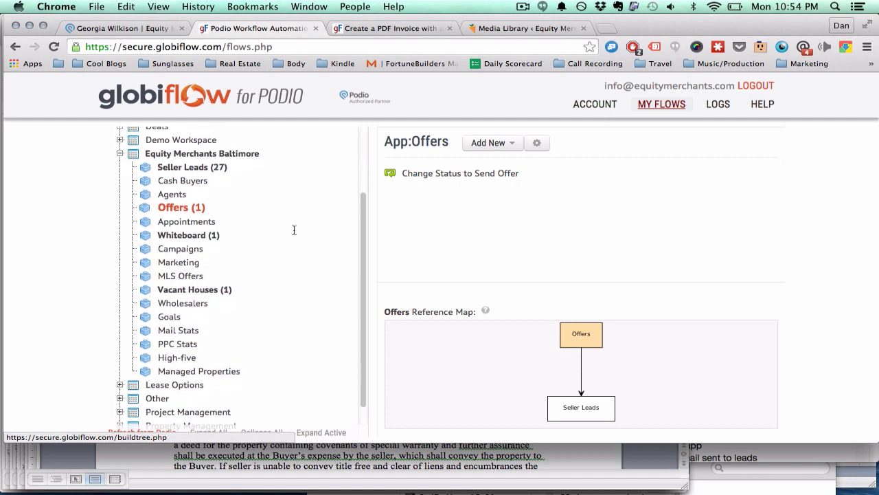
pyautogui.scroll(-1, 295, 230)
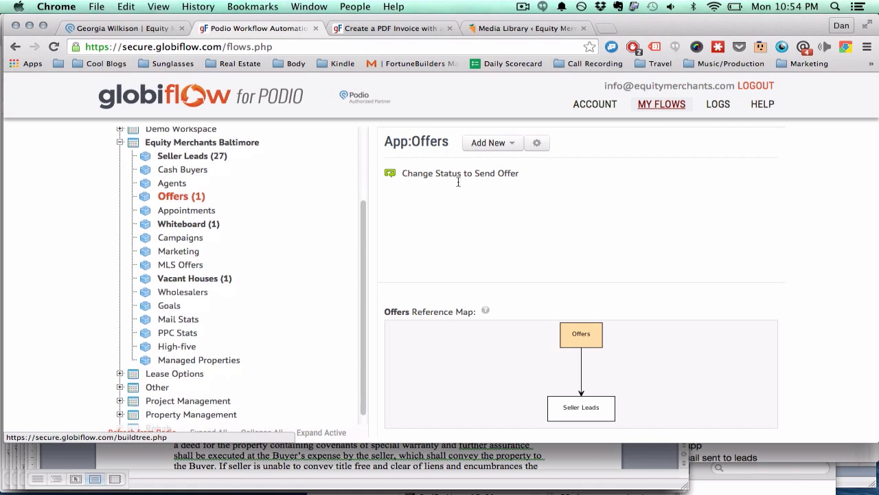
# - Create a new flow for the Offers app that is triggered when an existing item is updated
pyautogui.click(492, 136)
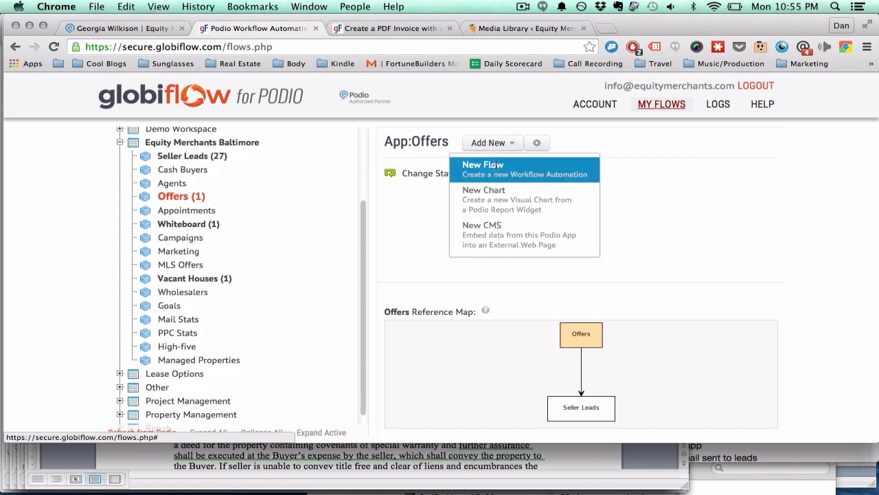
pyautogui.click(523, 168)
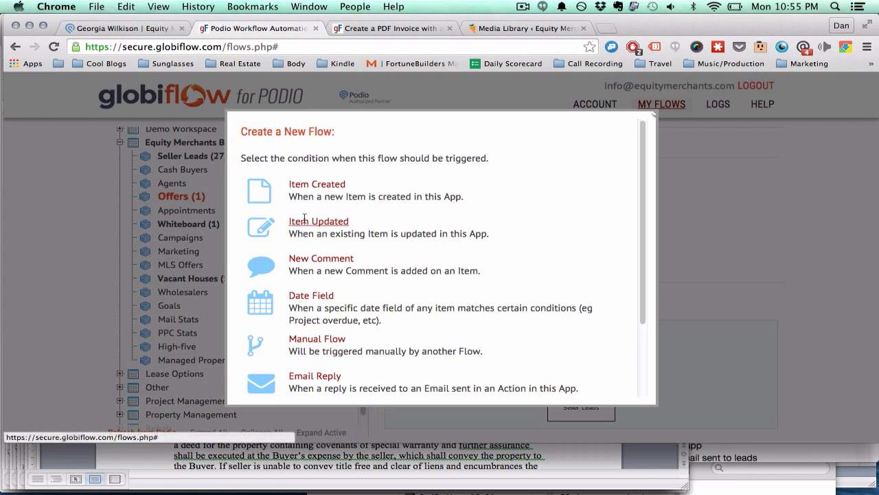
pyautogui.moveTo(330, 233); pyautogui.dragTo(365, 232)
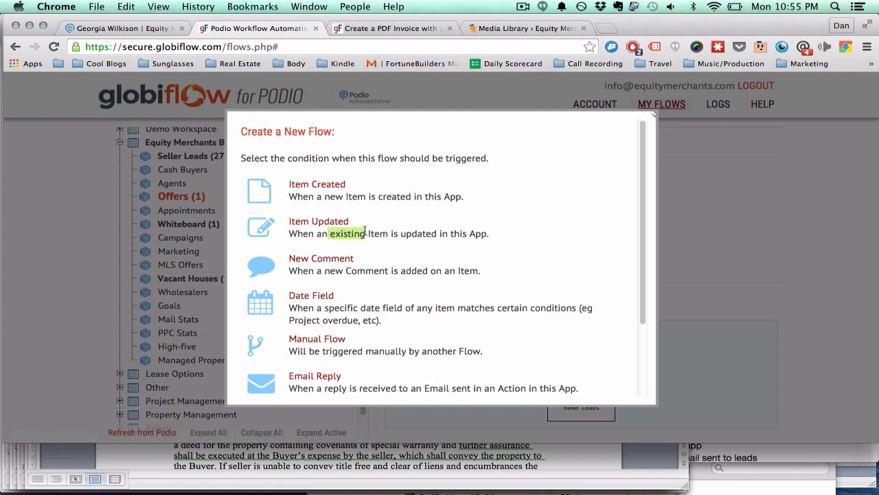
pyautogui.click(323, 220)
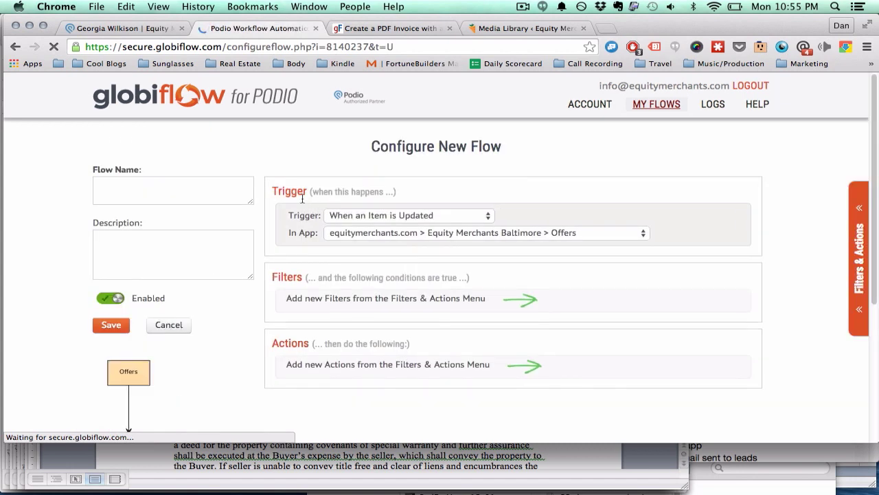
# - Name the flow "PDF Contract" and enter "awesomness" as its description
pyautogui.click(165, 187)
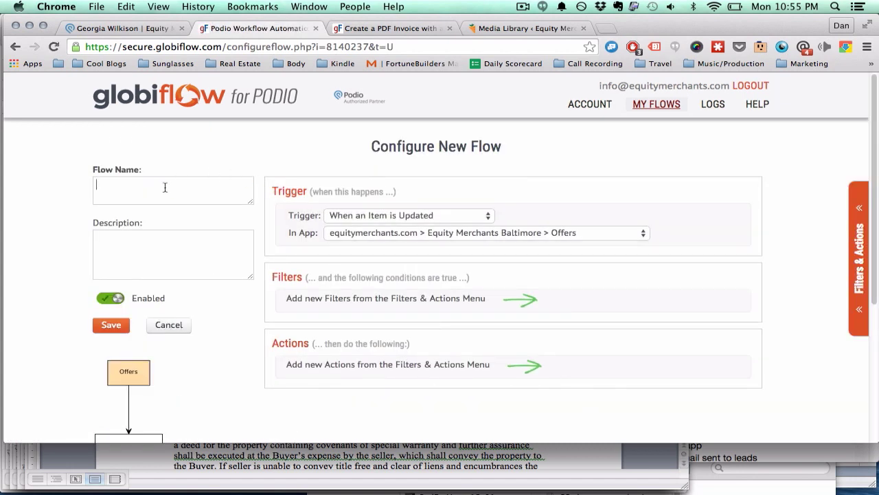
pyautogui.write('PDF Contract')
pyautogui.click(148, 259)
pyautogui.write('awesomness')
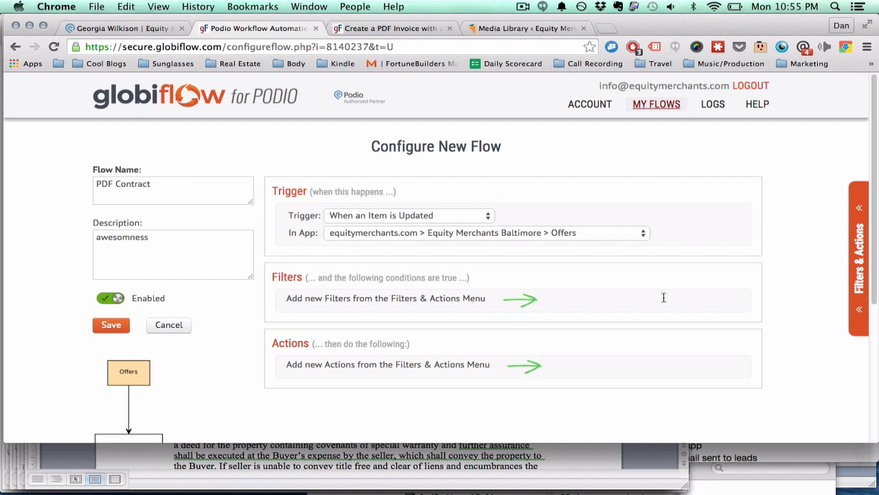
# - Add a Field Previous Value Match filter requiring Generate Contract before to be Not Equal to "Generate and save as attachment"
pyautogui.click(857, 275)
pyautogui.moveTo(856, 265)
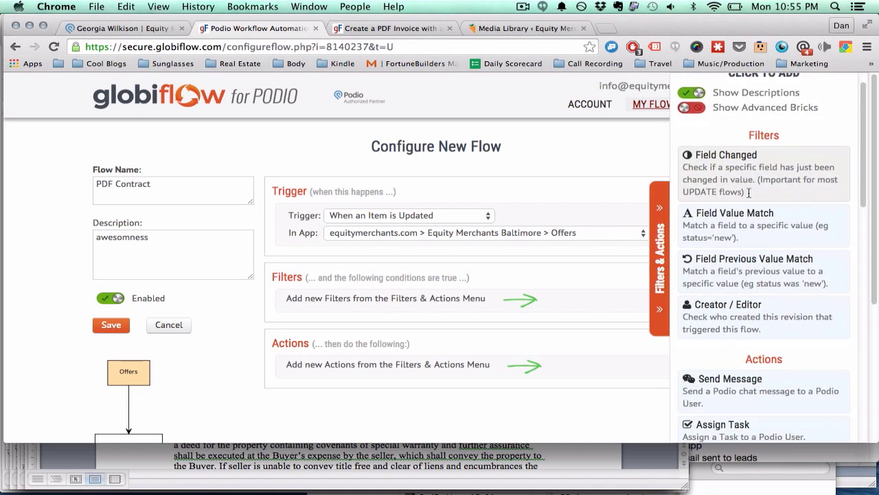
pyautogui.click(743, 267)
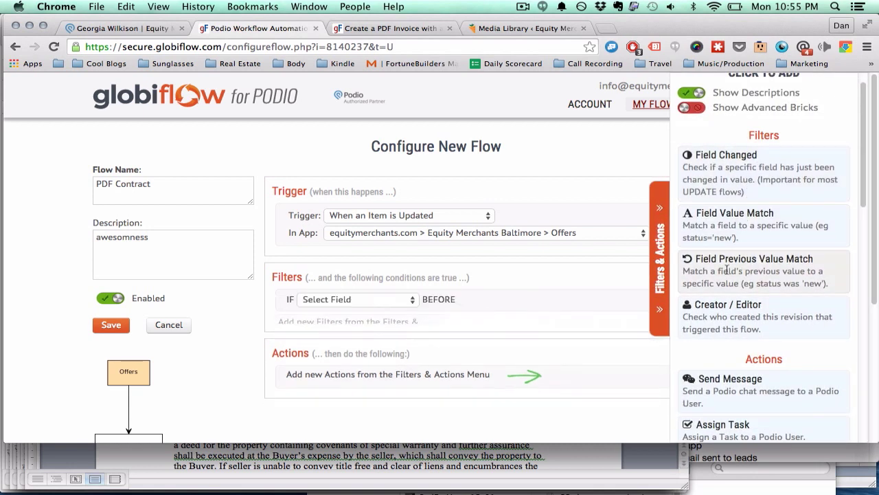
pyautogui.click(384, 301)
pyautogui.scroll(-1, 359, 413)
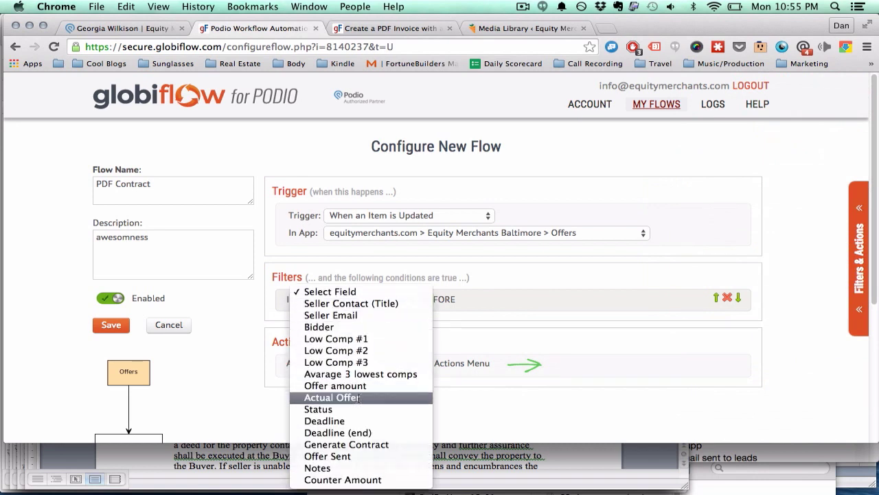
pyautogui.click(346, 443)
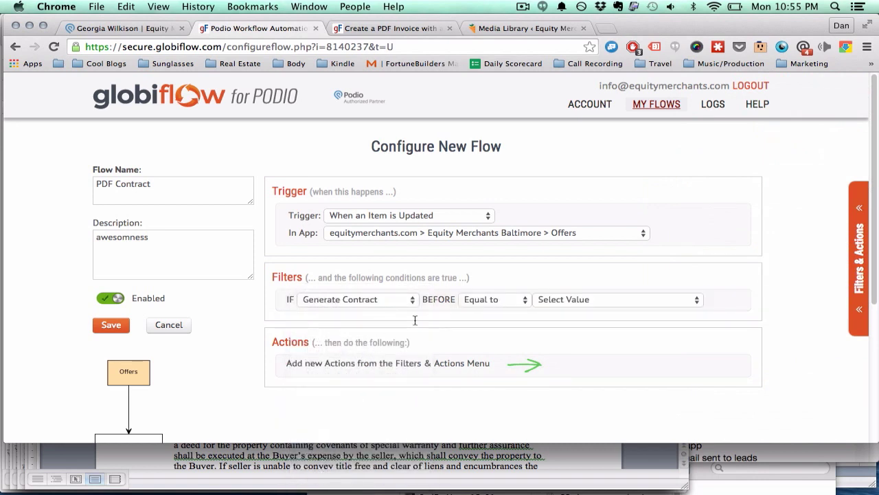
pyautogui.click(484, 299)
pyautogui.click(492, 312)
pyautogui.click(575, 300)
pyautogui.click(571, 335)
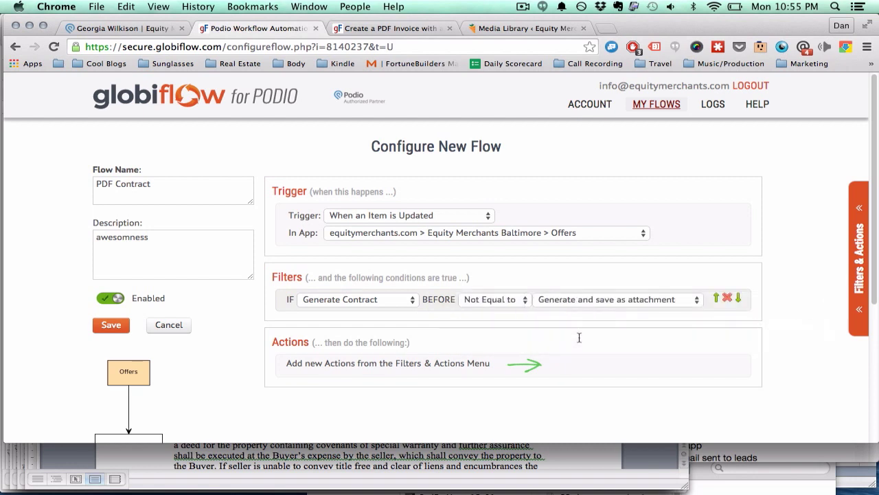
# - Add an AND Field Value Match filter requiring Generate Contract to be Equal to "Generate and save as attachment"
pyautogui.scroll(-1, 563, 337)
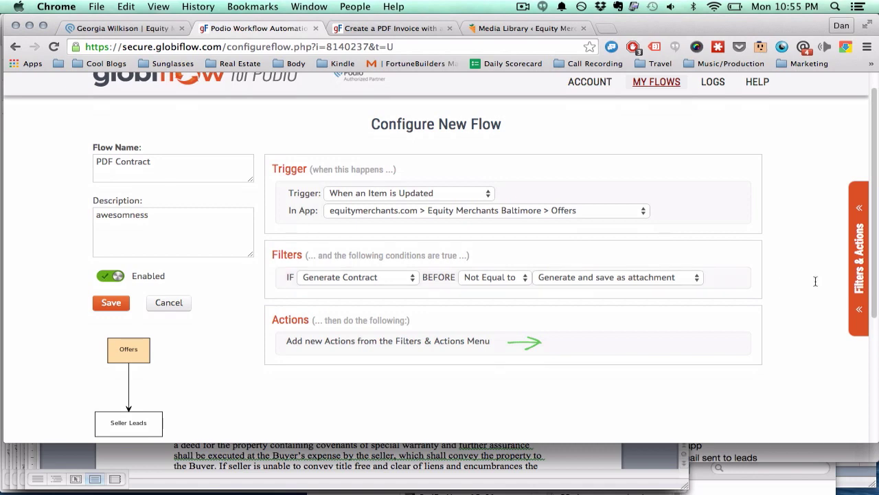
pyautogui.click(857, 275)
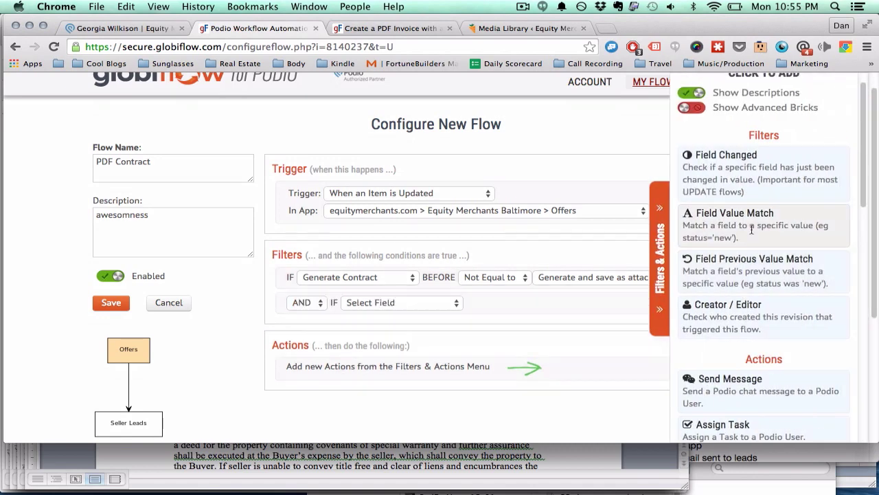
pyautogui.click(414, 308)
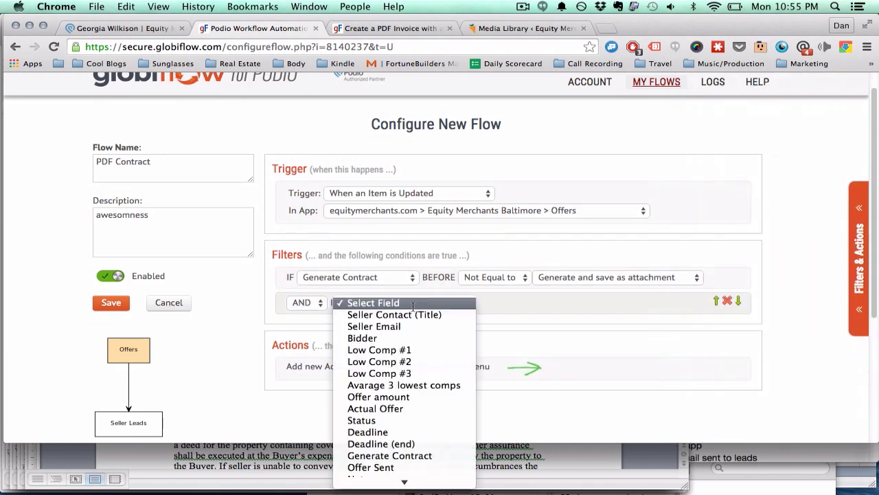
pyautogui.scroll(-1, 392, 426)
pyautogui.click(388, 445)
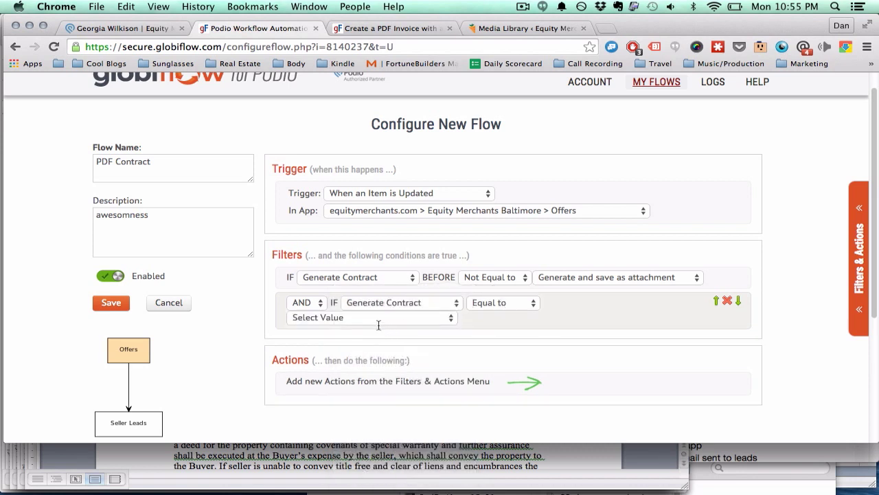
pyautogui.click(378, 320)
pyautogui.click(376, 353)
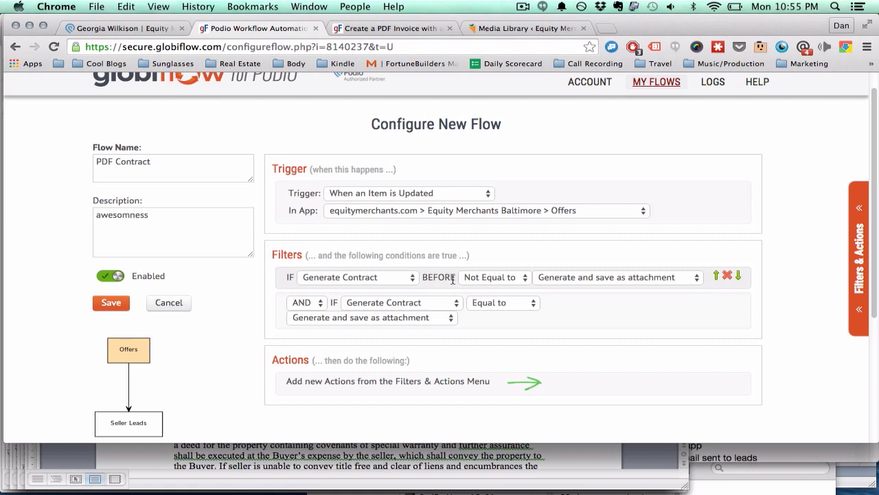
# - Try out "Generate and save as attachment" in the Podio offer's Generate Contract field, and return to the flow's filters in GlobiFlow
pyautogui.click(120, 28)
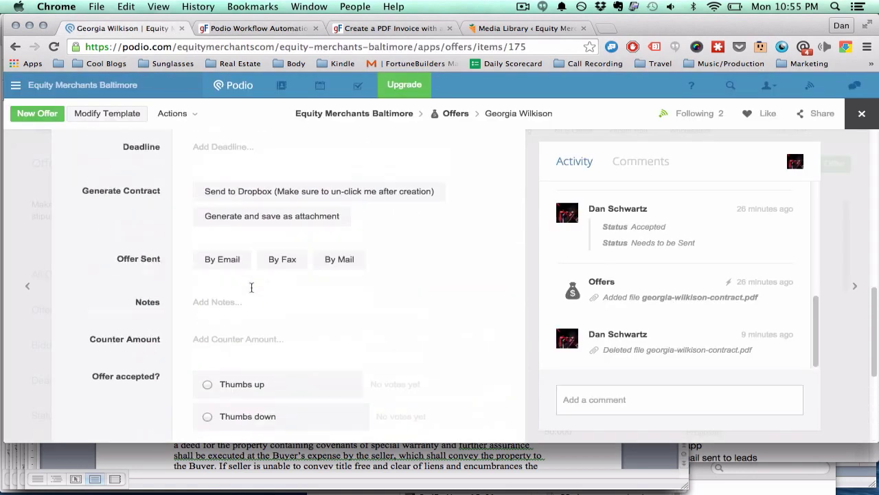
pyautogui.scroll(3, 251, 287)
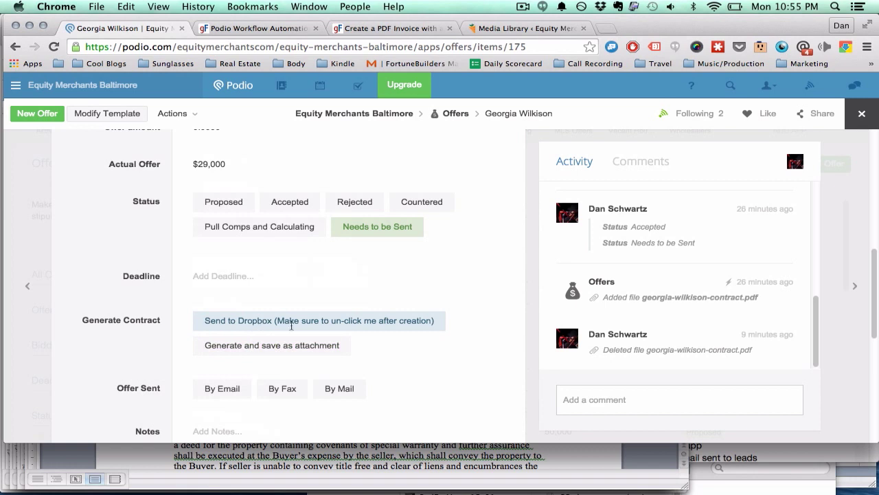
pyautogui.click(315, 346)
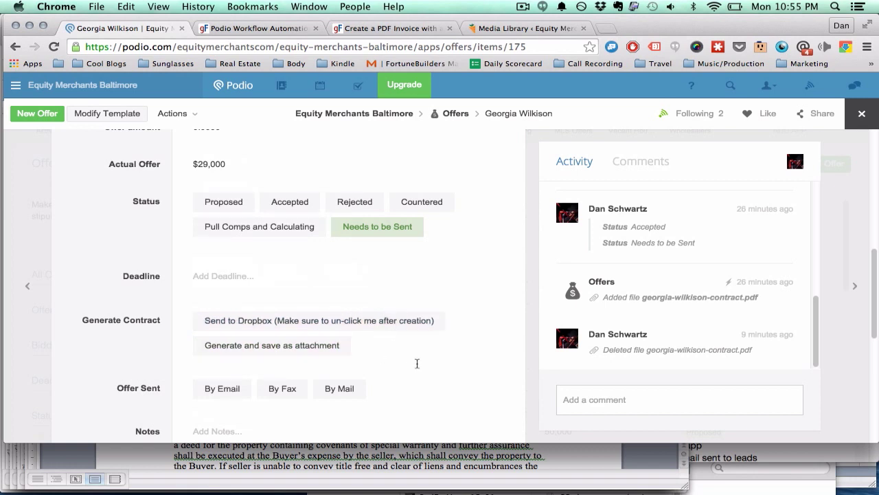
pyautogui.scroll(-1, 417, 364)
pyautogui.click(311, 302)
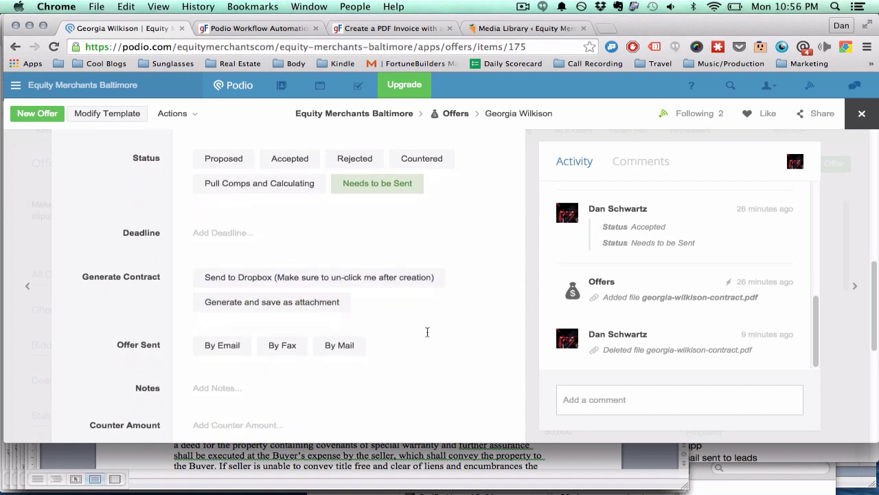
pyautogui.click(256, 28)
pyautogui.scroll(-2, 377, 255)
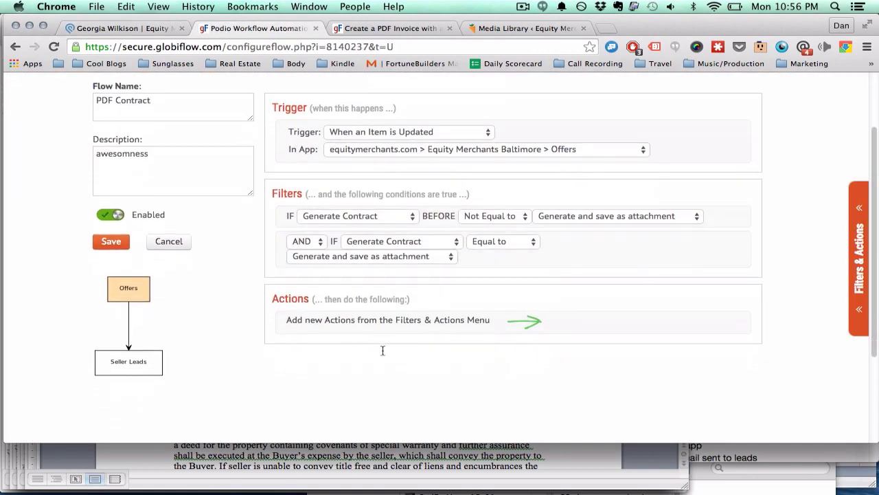
# - Switch to the Podio offer record, select "Generate and save as attachment" under Generate Contract, and deselect it again
pyautogui.click(146, 29)
pyautogui.click(271, 308)
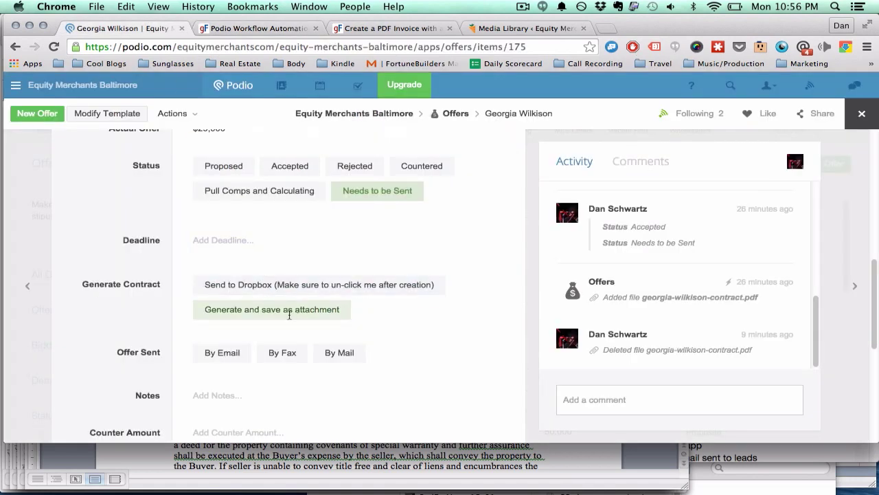
pyautogui.click(290, 315)
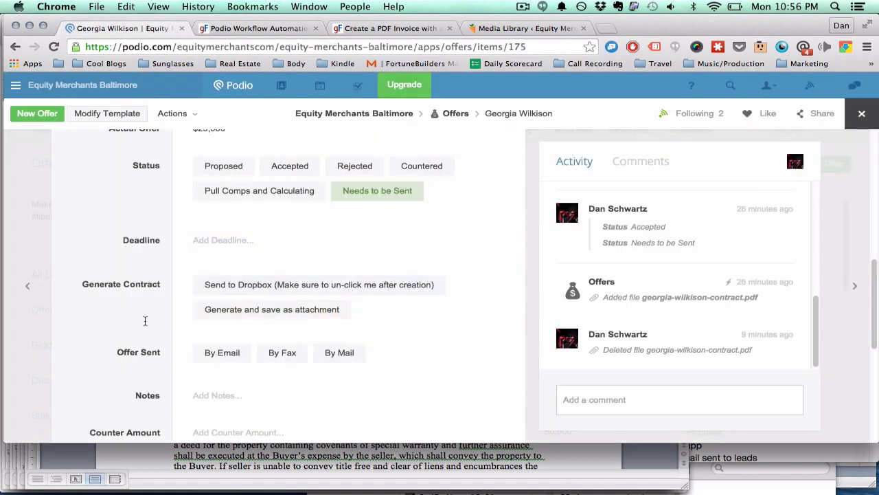
# - Return to the PDF Contract flow in GlobiFlow and add a Make a PDF action
pyautogui.click(255, 31)
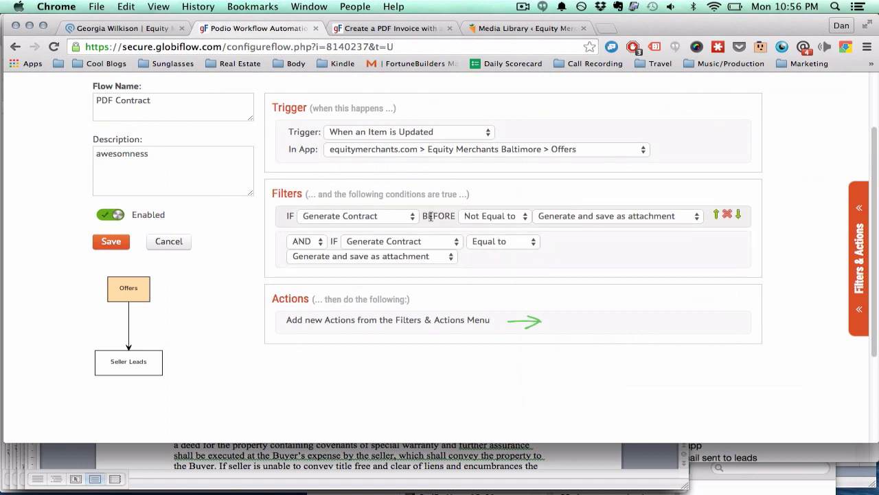
pyautogui.scroll(2, 474, 264)
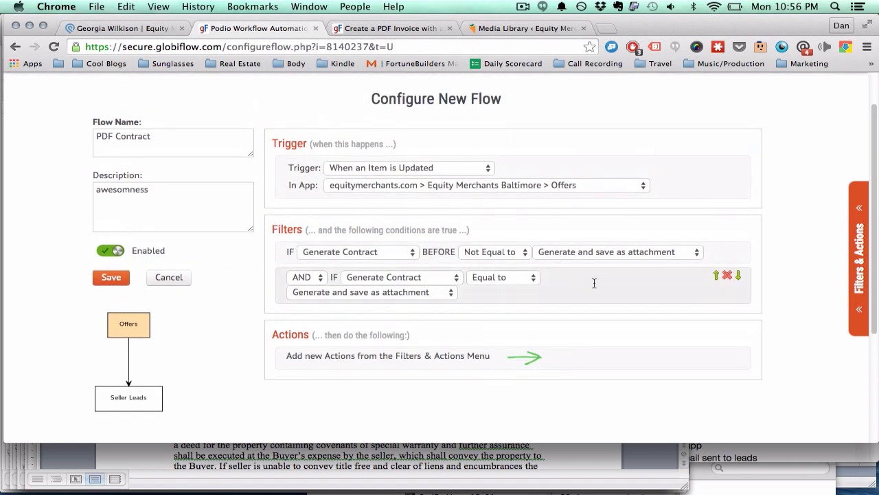
pyautogui.scroll(-1, 610, 295)
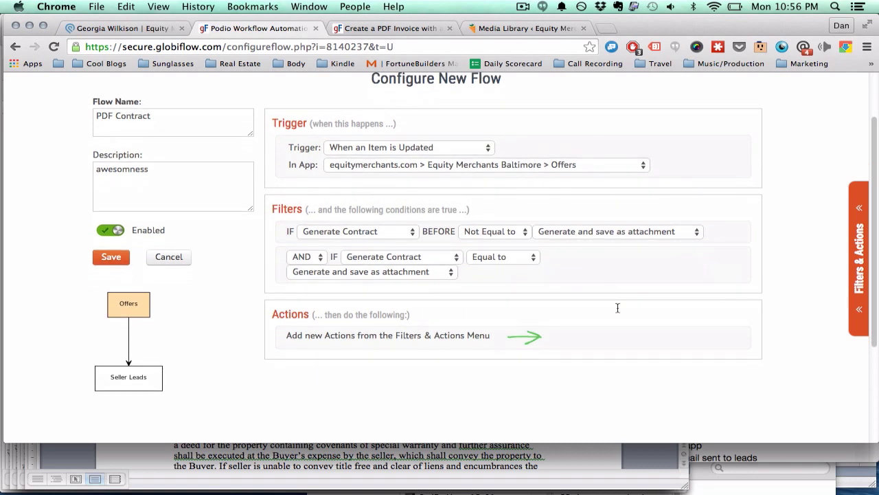
pyautogui.scroll(-2, 618, 308)
pyautogui.scroll(1, 479, 345)
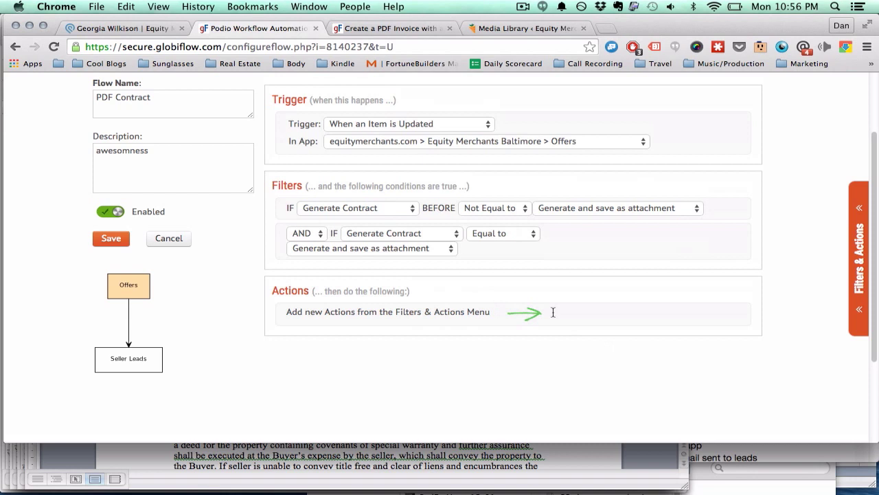
pyautogui.click(855, 275)
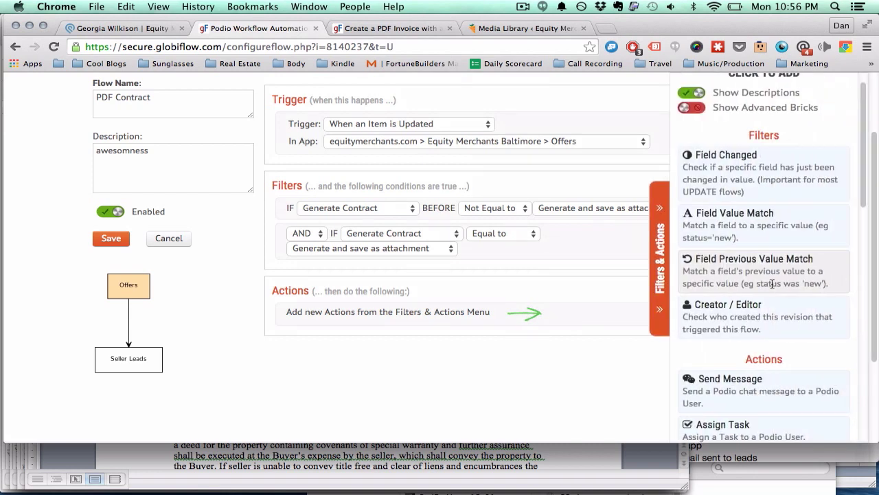
pyautogui.scroll(-3, 770, 282)
pyautogui.scroll(-3, 773, 284)
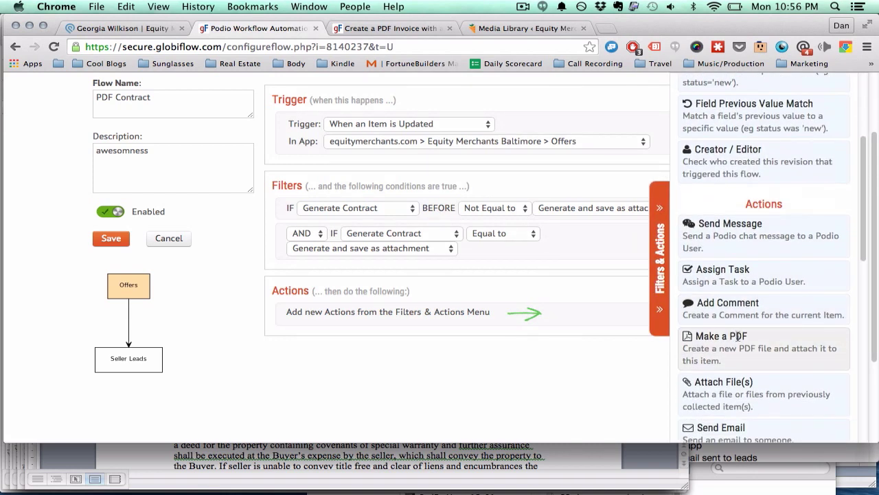
pyautogui.click(725, 349)
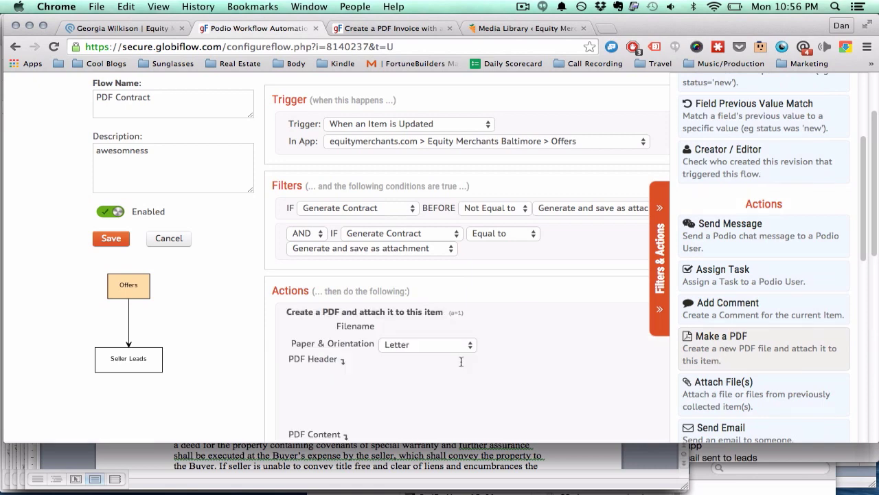
# - Set the PDF filename to "Purchase Contract for" followed by the (Offer) Seller Contact token, with Letter as the paper
pyautogui.scroll(-2, 517, 276)
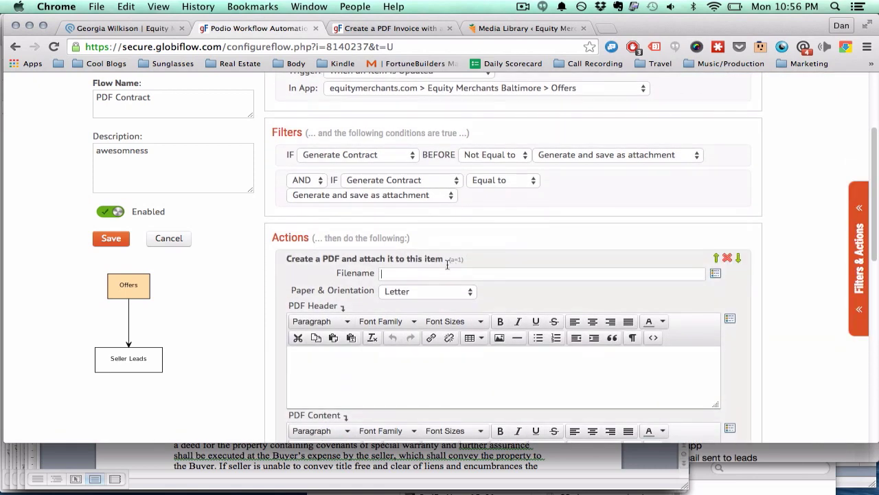
pyautogui.write('Purchase Contract for')
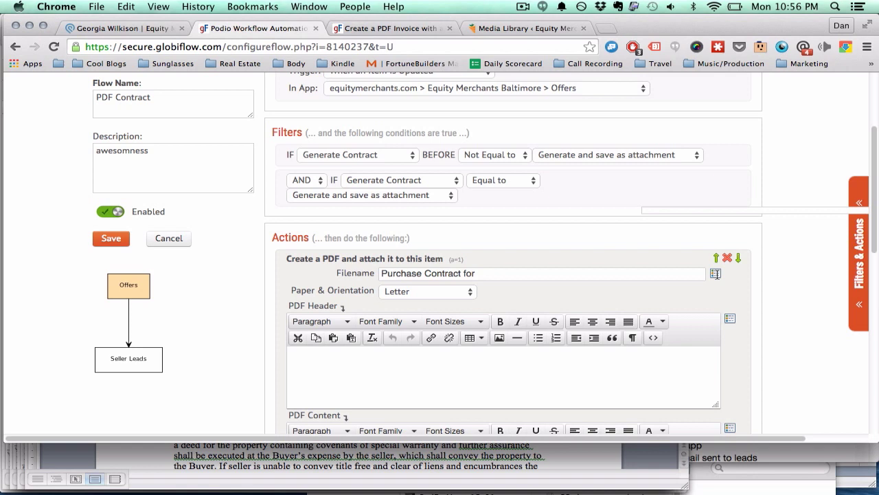
pyautogui.click(715, 274)
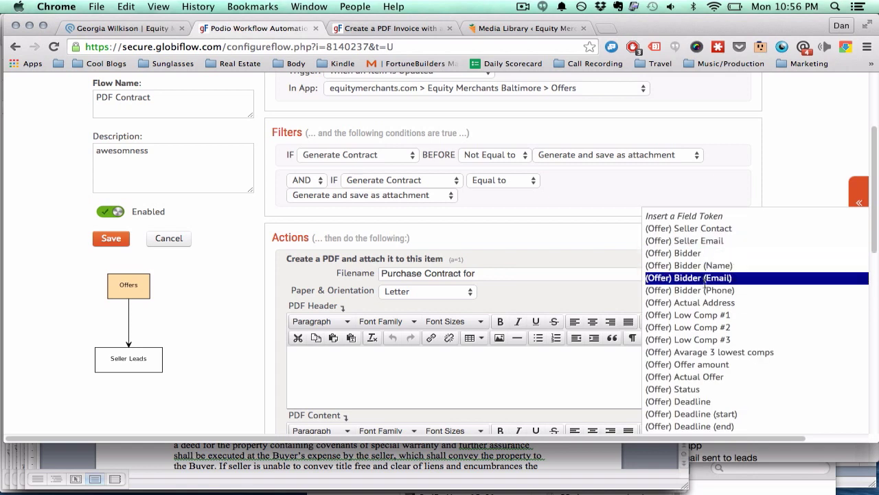
pyautogui.click(714, 229)
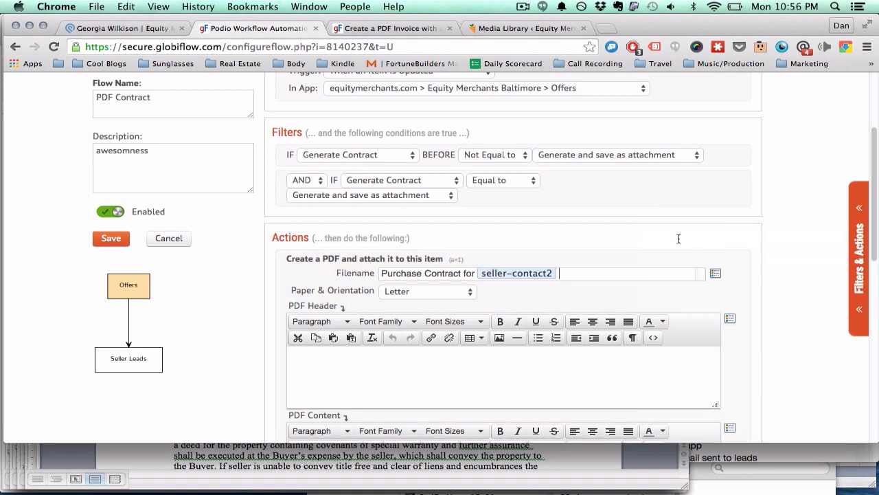
pyautogui.click(449, 294)
pyautogui.click(440, 291)
pyautogui.scroll(-2, 399, 365)
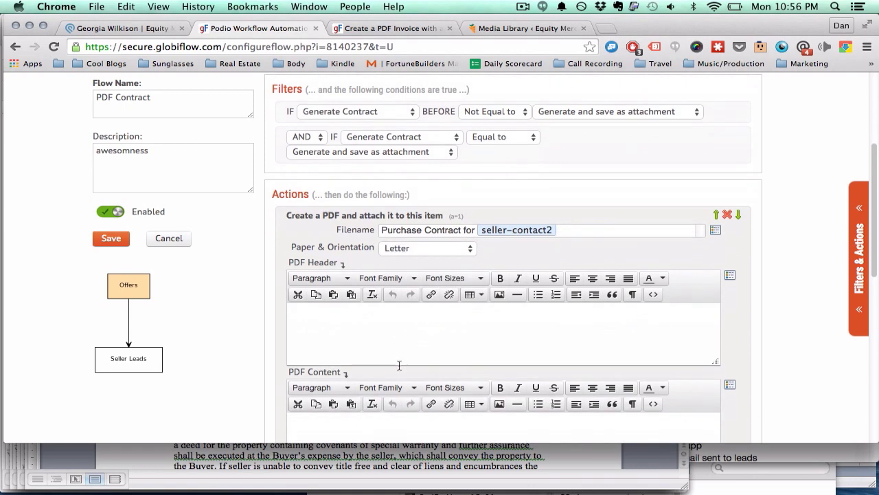
# - Copy the entire Purchase Contract Buy Side BLANK 2015.doc text from Word and paste it into the flow's PDF Content
pyautogui.scroll(-5, 399, 365)
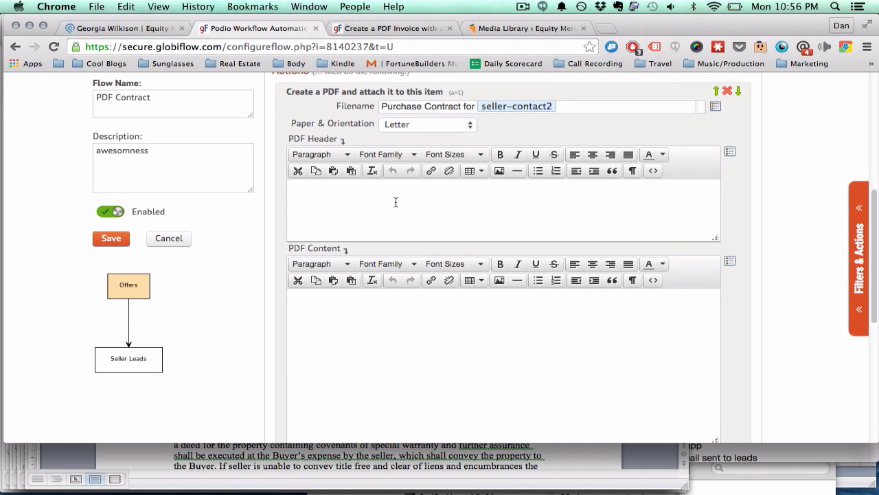
pyautogui.click(396, 202)
pyautogui.scroll(-3, 374, 307)
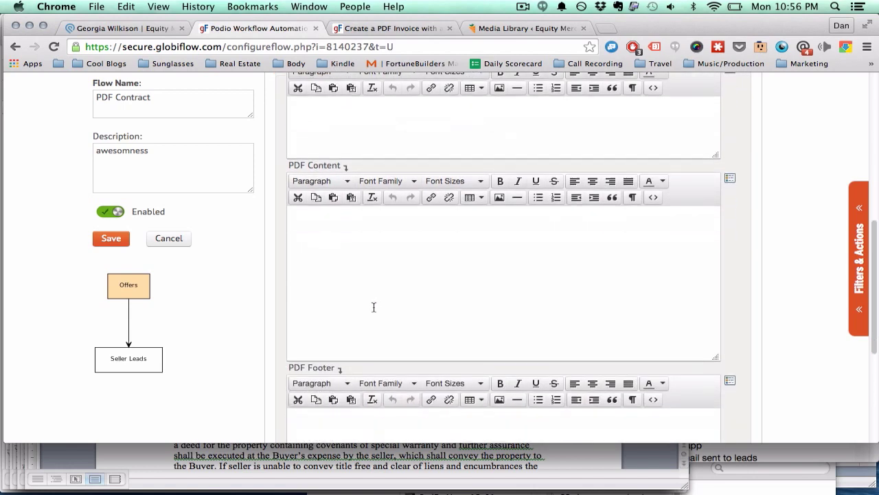
pyautogui.click(411, 444)
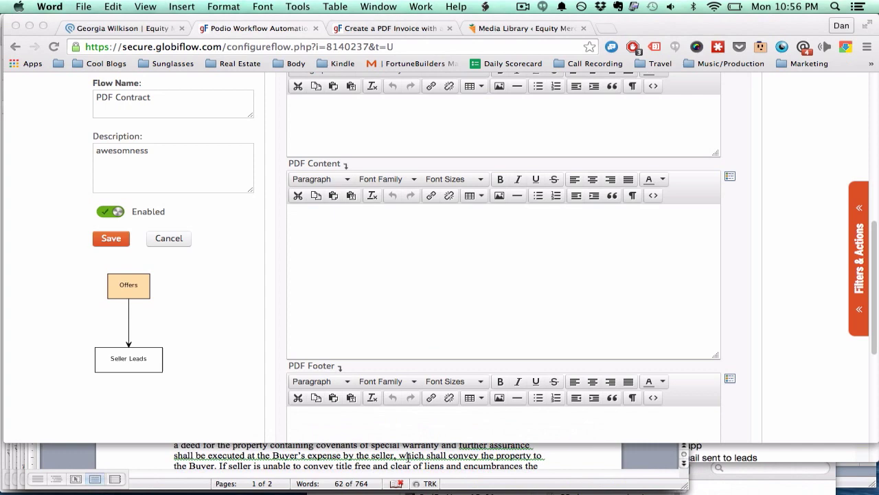
pyautogui.press('super+a')
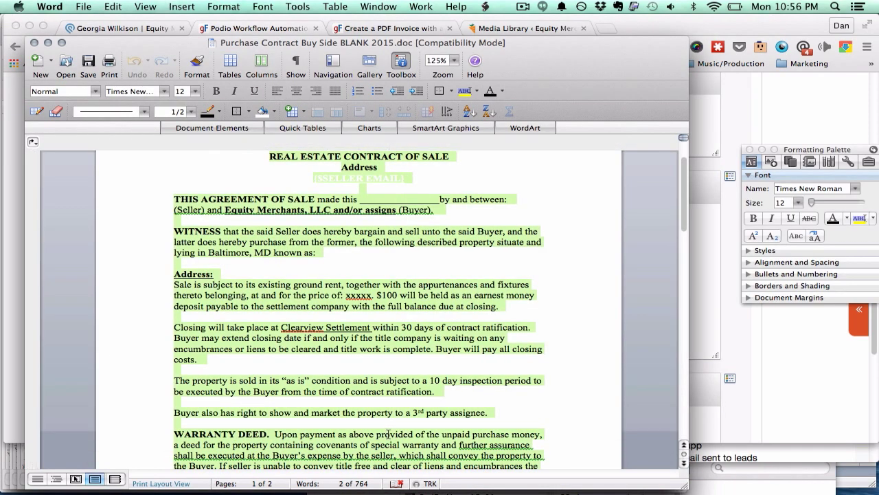
pyautogui.click(709, 322)
pyautogui.scroll(3, 505, 283)
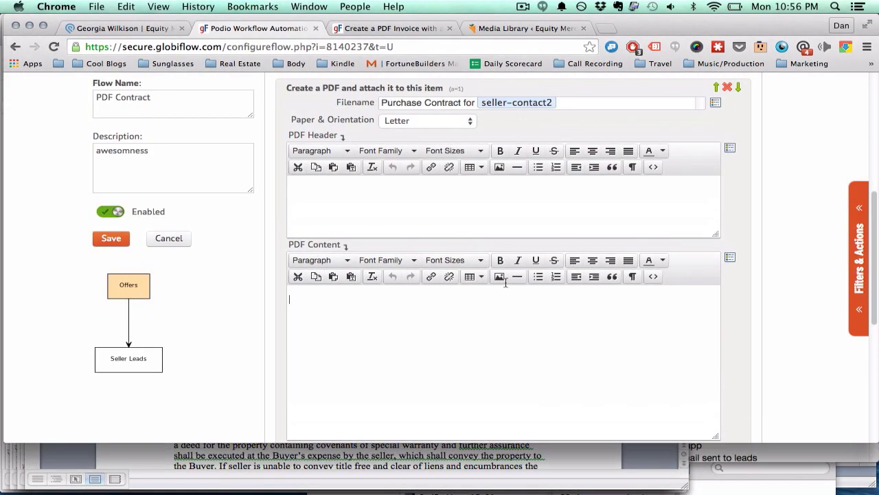
pyautogui.press('super+v')
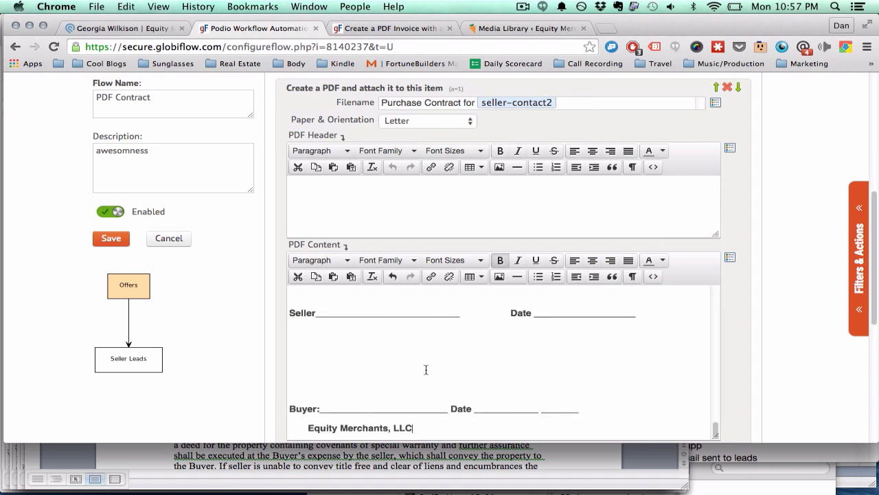
# - Delete the surplus blank lines above the Buyer, Seller and WITNESS lines of the pasted contract
pyautogui.press('BackSpace')
pyautogui.press('BackSpace')
pyautogui.press('BackSpace')
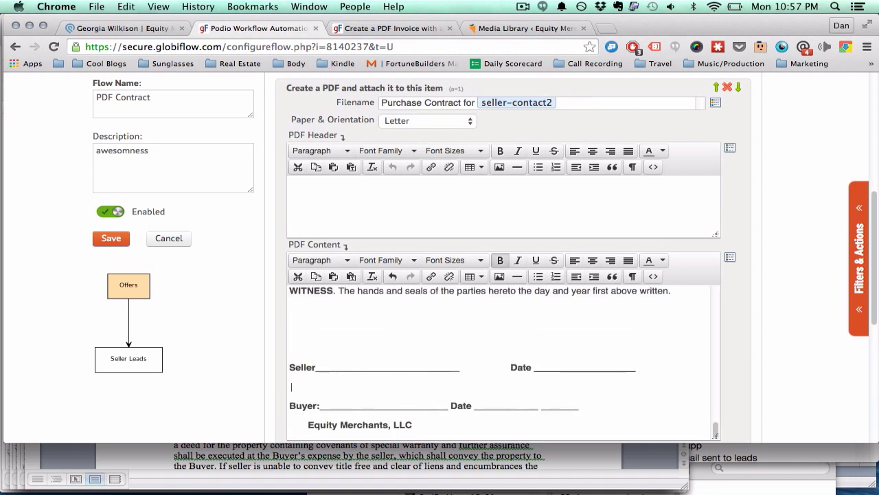
pyautogui.scroll(1, 374, 342)
pyautogui.click(349, 364)
pyautogui.press('BackSpace')
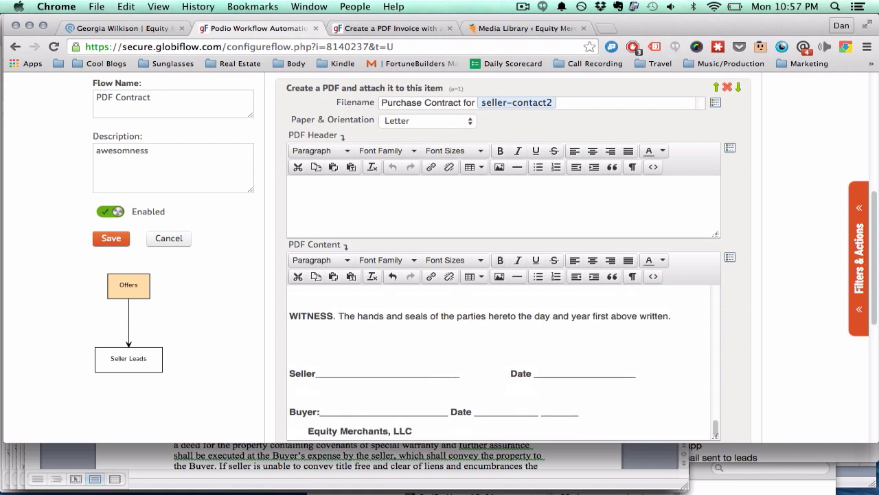
pyautogui.press('BackSpace')
pyautogui.press('BackSpace')
pyautogui.scroll(2, 347, 344)
pyautogui.click(347, 340)
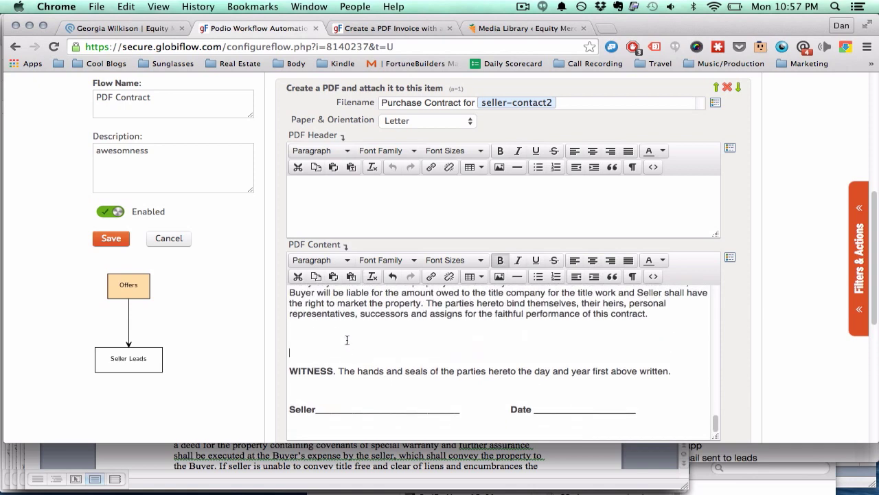
pyautogui.hotkey('ctrl', 'z')
pyautogui.hotkey('ctrl', 'z')
# - Remove the indentation before "Equity Merchants, LLC" beneath the Buyer signature line
pyautogui.scroll(-5, 468, 384)
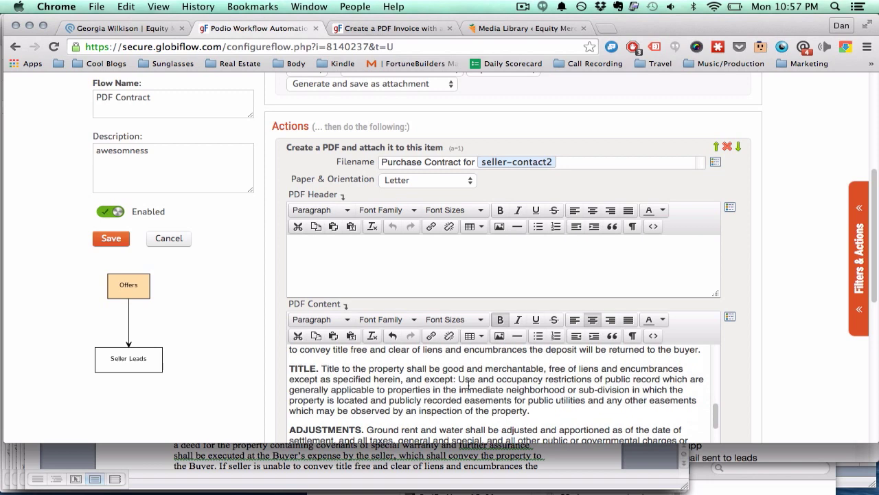
pyautogui.scroll(-10, 468, 384)
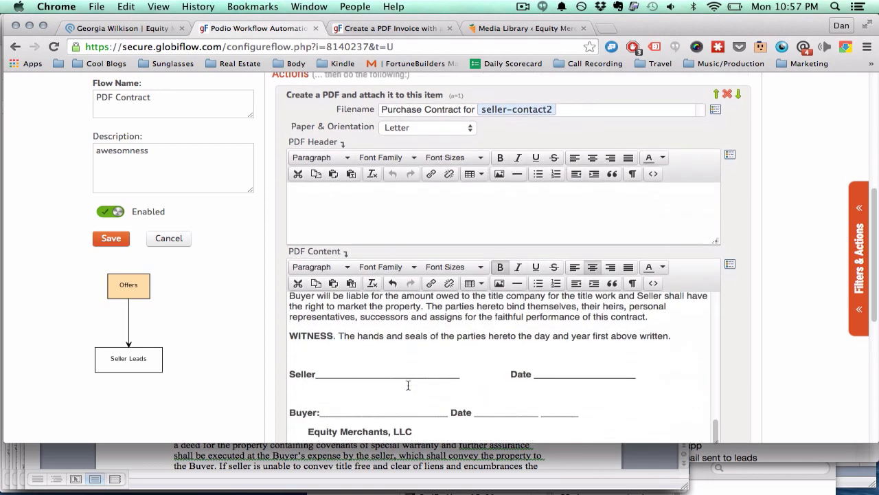
pyautogui.scroll(-4, 408, 385)
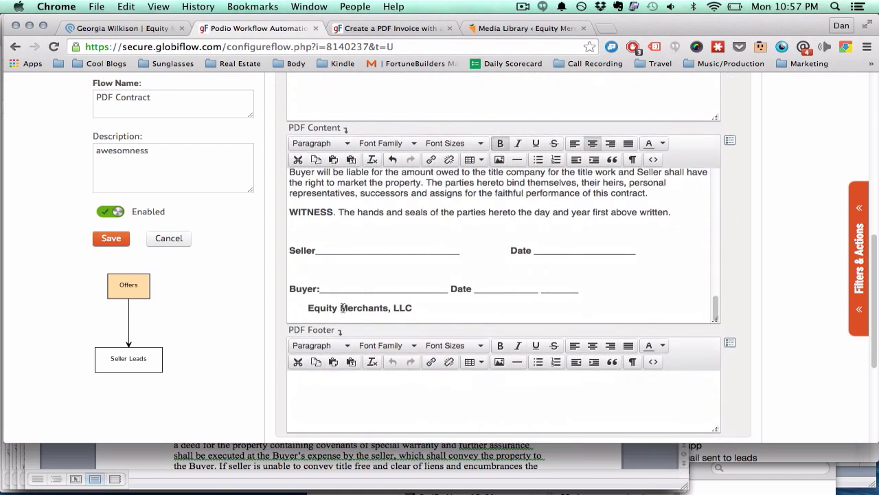
pyautogui.press('super+Left')
pyautogui.press('BackSpace')
pyautogui.press('BackSpace')
pyautogui.press('BackSpace')
pyautogui.press('BackSpace')
pyautogui.press('BackSpace')
pyautogui.press('BackSpace')
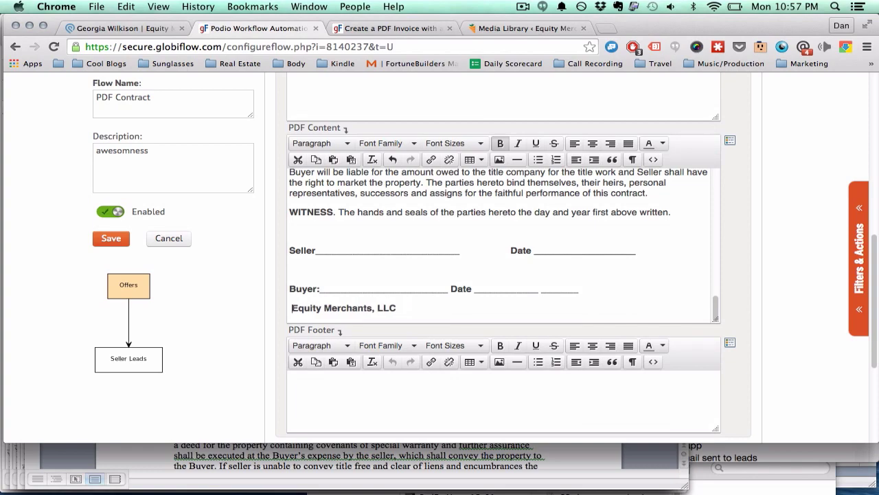
# - Add a blank centred line below the "REAL ESTATE CONTRACT OF SALE" title and delete the "Address" placeholder beneath it
pyautogui.scroll(15, 332, 283)
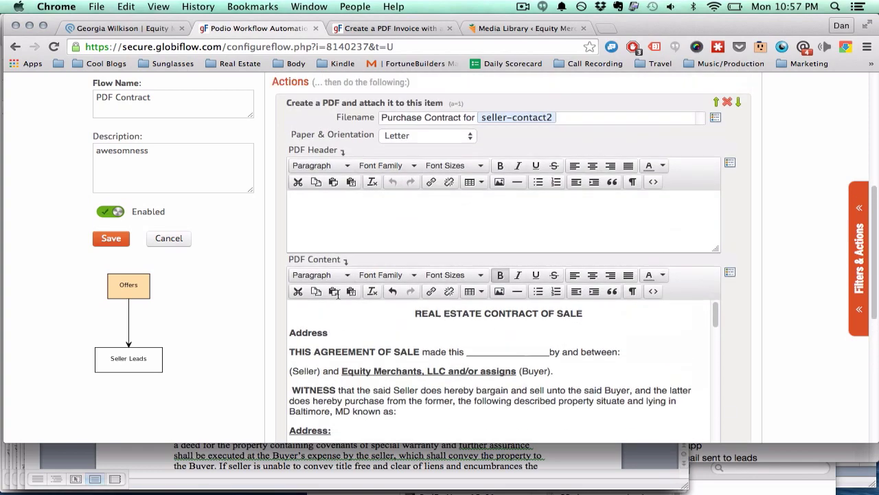
pyautogui.scroll(-3, 334, 336)
pyautogui.scroll(-5, 774, 310)
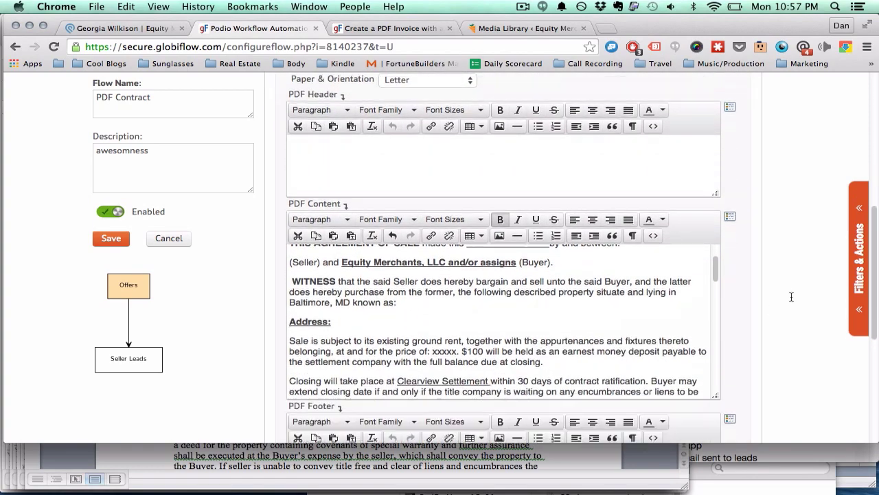
pyautogui.scroll(3, 579, 251)
pyautogui.scroll(1, 578, 252)
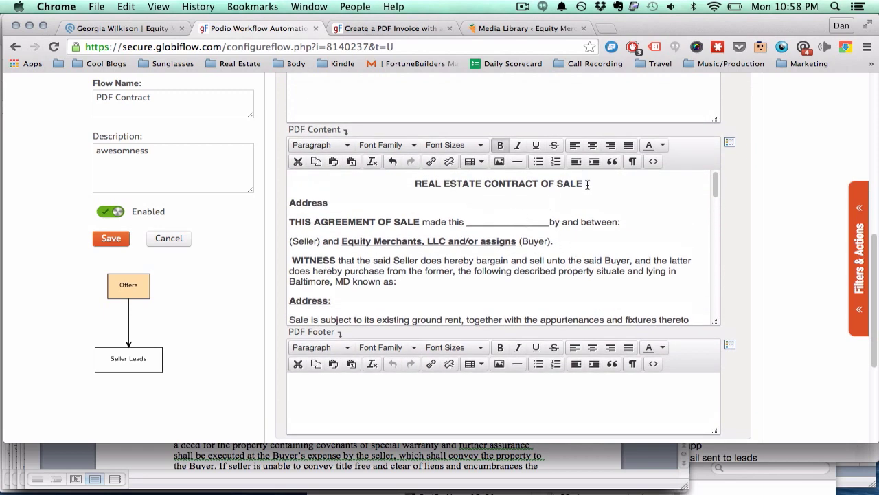
pyautogui.moveTo(588, 184); pyautogui.dragTo(413, 184)
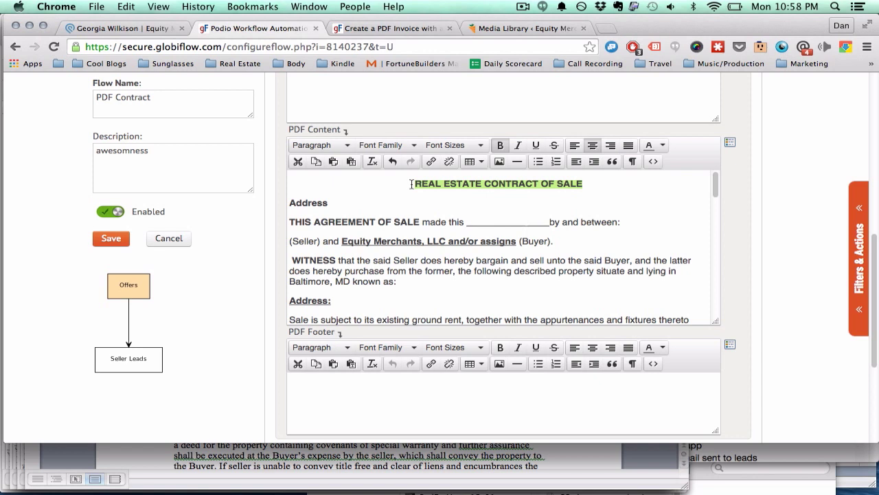
pyautogui.click(414, 184)
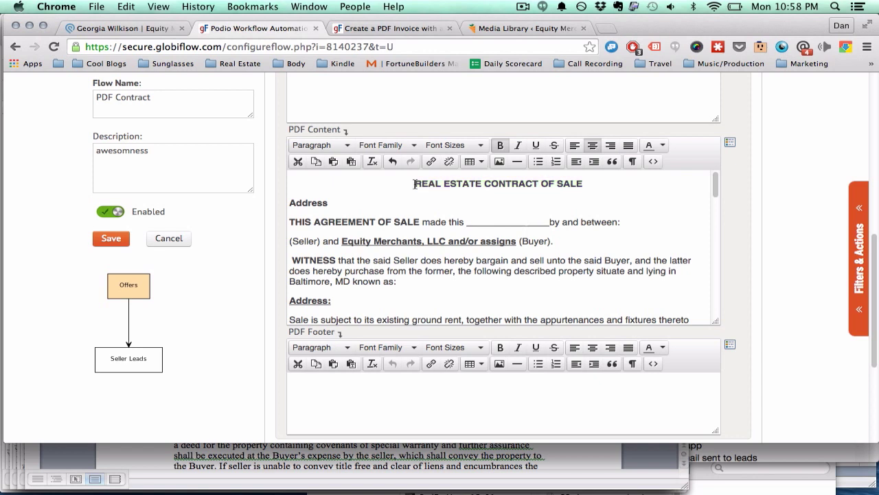
pyautogui.click(593, 186)
pyautogui.press('Return')
pyautogui.moveTo(333, 222); pyautogui.dragTo(285, 222)
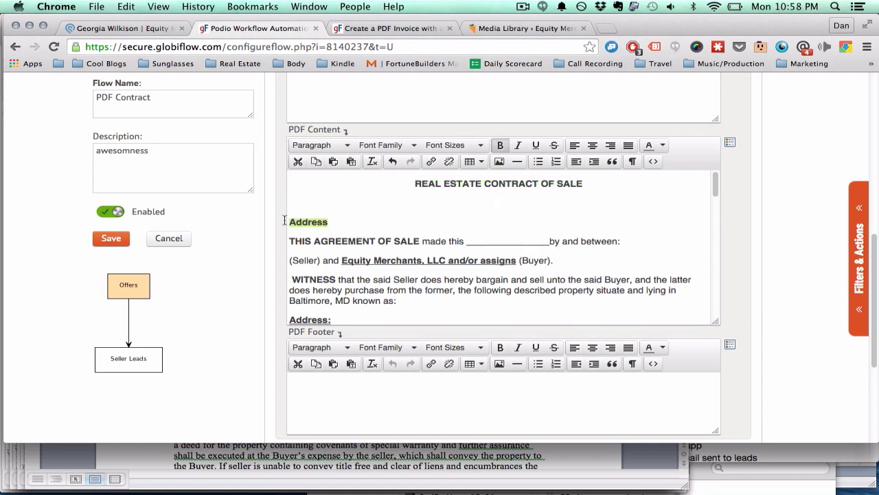
pyautogui.press('BackSpace')
pyautogui.scroll(1, 472, 198)
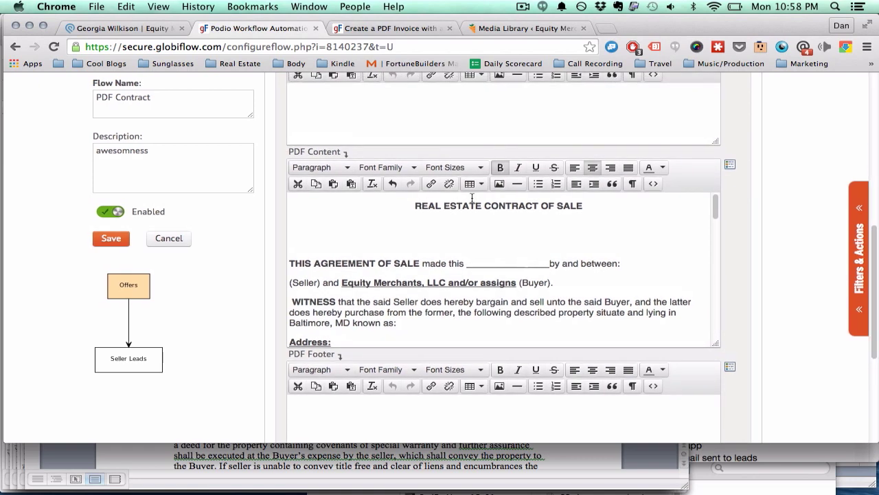
# - Insert the (Offer) Actual Address token under the contract title and remove the empty line above "THIS AGREEMENT OF SALE"
pyautogui.click(729, 164)
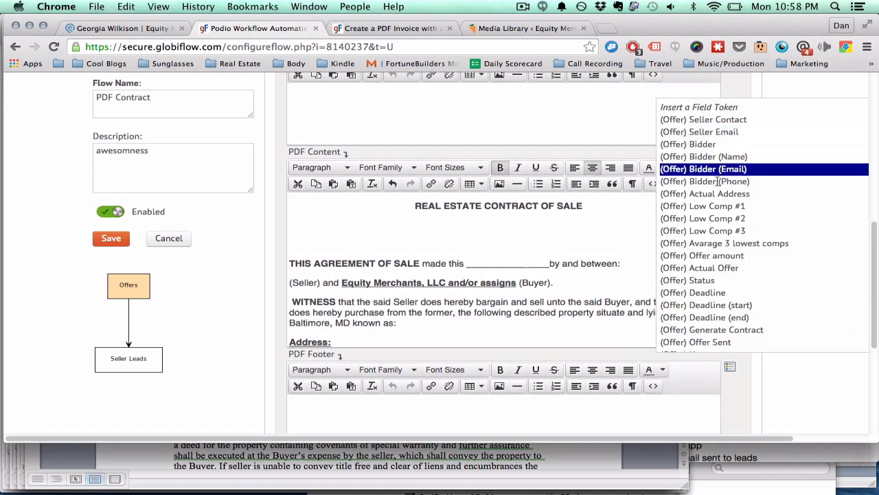
pyautogui.click(702, 193)
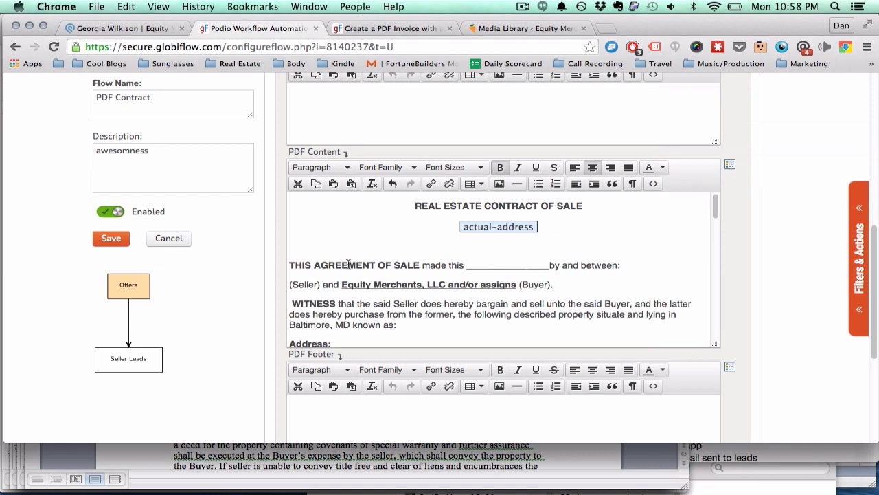
pyautogui.click(287, 265)
pyautogui.press('BackSpace')
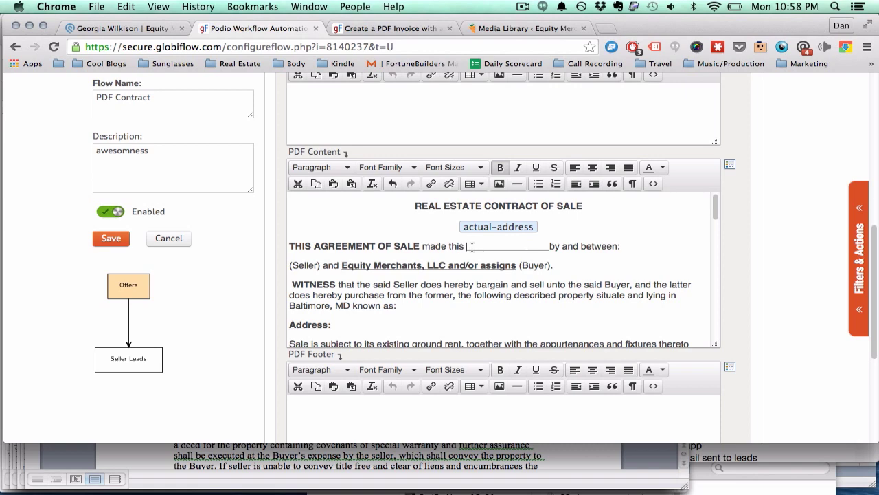
# - Replace the blank after "THIS AGREEMENT OF SALE made this" with the Current Date (Y-m-d) token
pyautogui.moveTo(465, 246); pyautogui.dragTo(545, 246)
pyautogui.press('BackSpace')
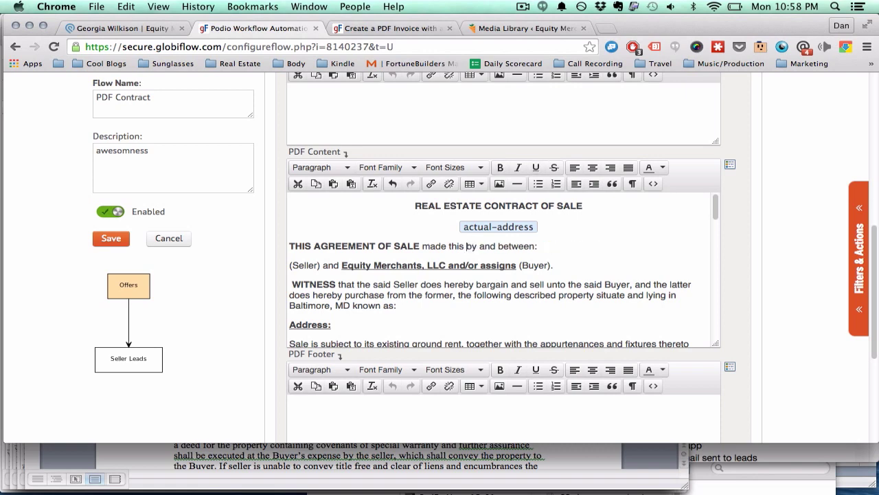
pyautogui.click(730, 165)
pyautogui.scroll(-10, 782, 199)
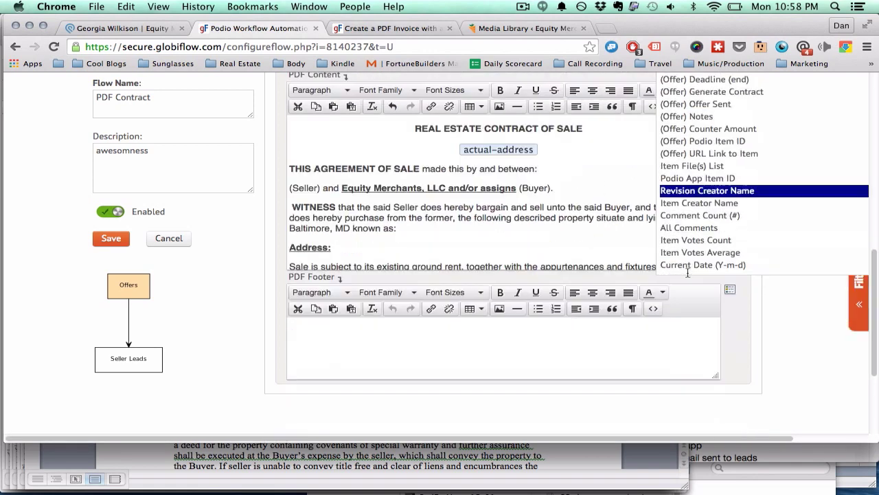
pyautogui.scroll(4, 782, 195)
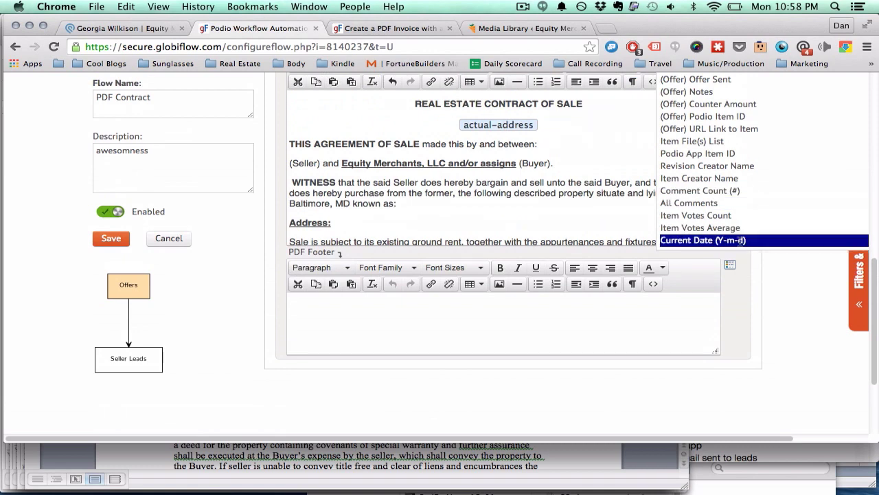
pyautogui.click(782, 240)
pyautogui.scroll(2, 550, 232)
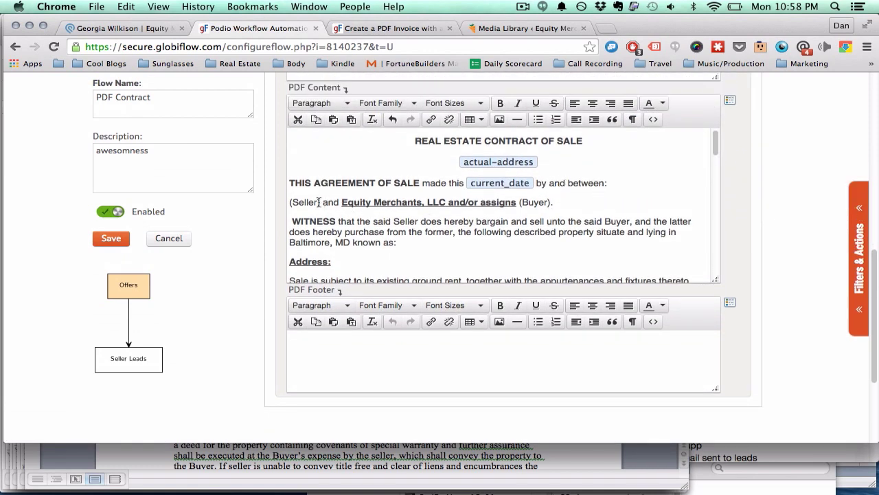
# - Replace the "(Seller)" placeholder before "and Equity Merchants, LLC and/or assigns" with the (Offer) Seller Contact token
pyautogui.moveTo(322, 202); pyautogui.dragTo(289, 202)
pyautogui.press('BackSpace')
pyautogui.click(729, 100)
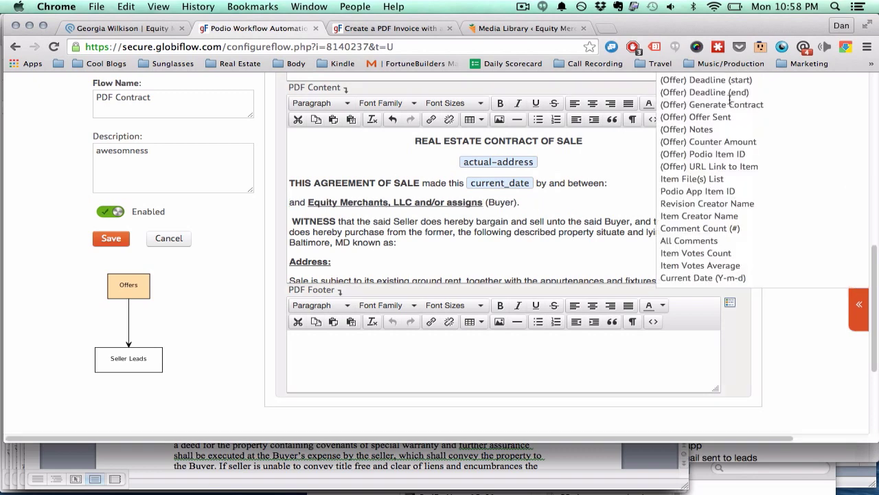
pyautogui.scroll(10, 730, 99)
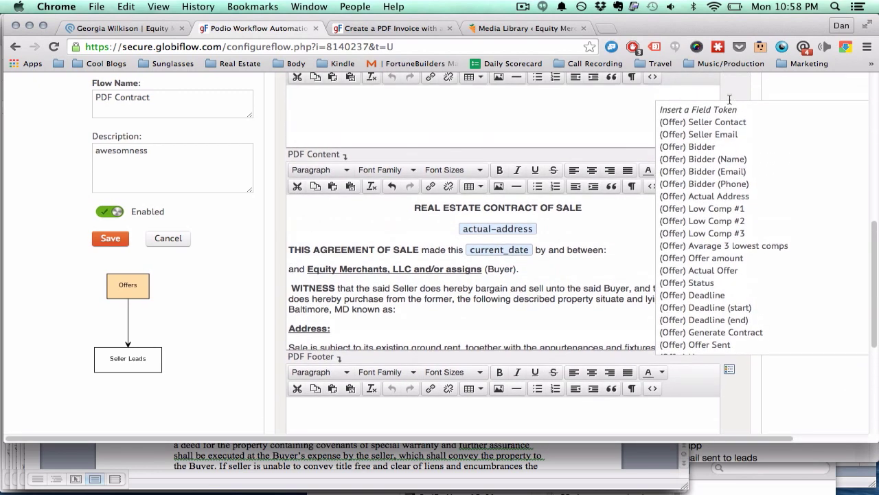
pyautogui.click(727, 125)
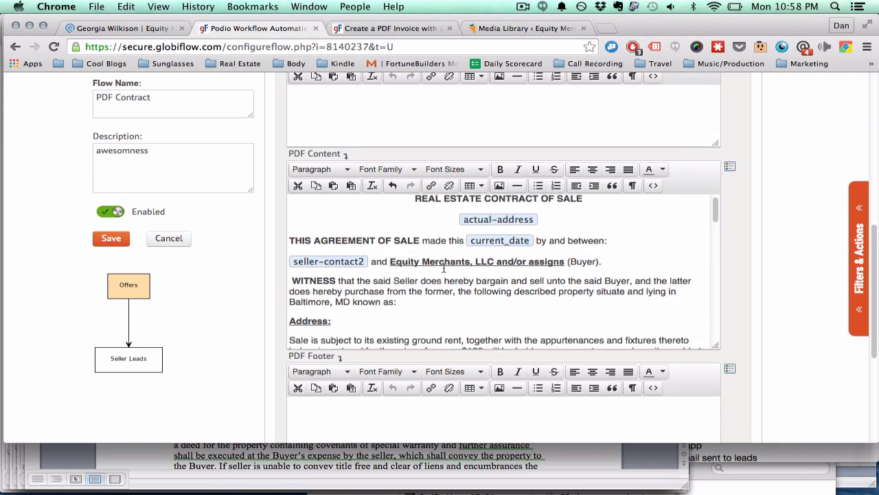
# - Remove the space before the opening "WITNESS" paragraph and insert the (Offer) Actual Address token after the "Address:" label
pyautogui.scroll(-3, 421, 266)
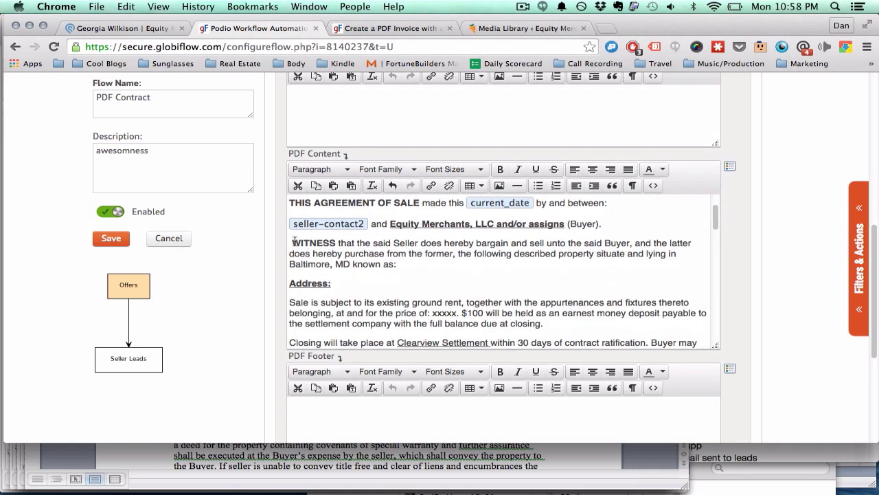
pyautogui.click(294, 243)
pyautogui.press('BackSpace')
pyautogui.click(354, 287)
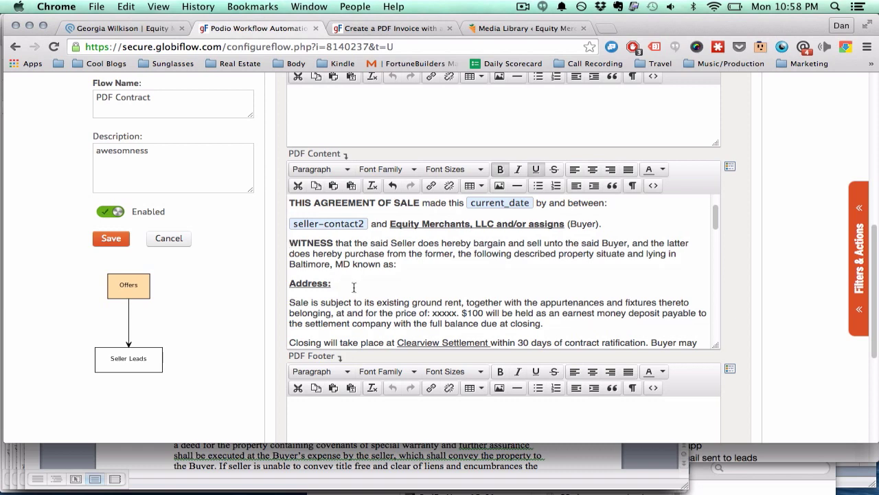
pyautogui.click(729, 166)
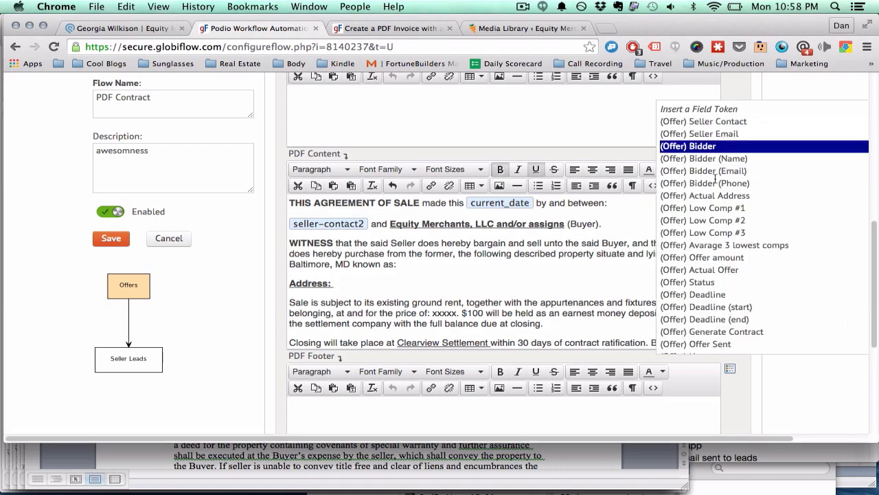
pyautogui.click(726, 195)
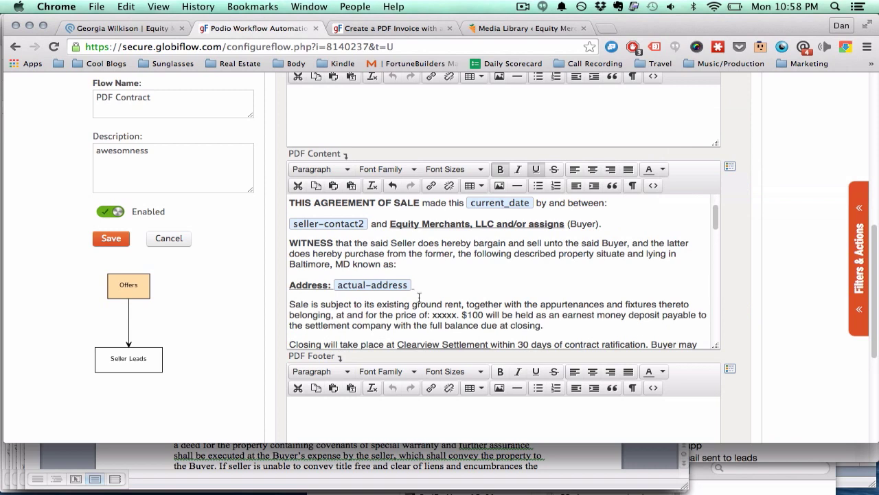
# - Replace the "xxxxx" placeholder after "for the price of:" with the (Offer) Actual Offer token
pyautogui.scroll(-3, 419, 297)
pyautogui.moveTo(433, 275); pyautogui.dragTo(459, 275)
pyautogui.press('BackSpace')
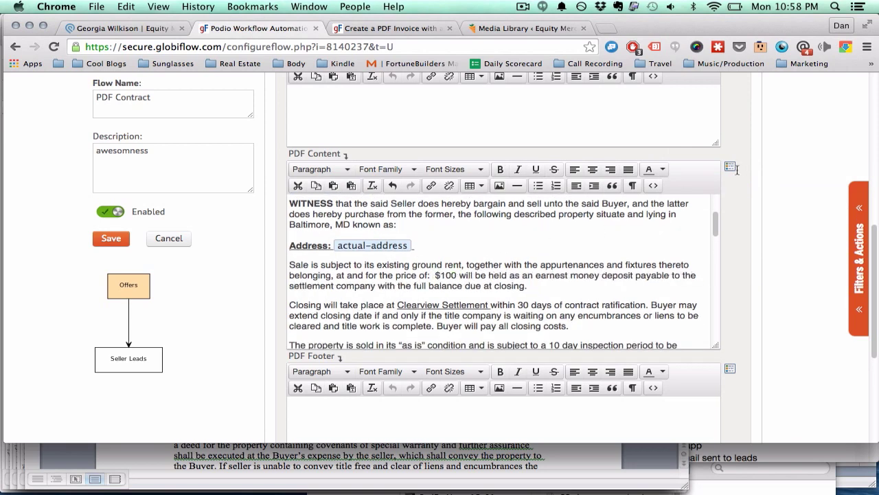
pyautogui.click(729, 165)
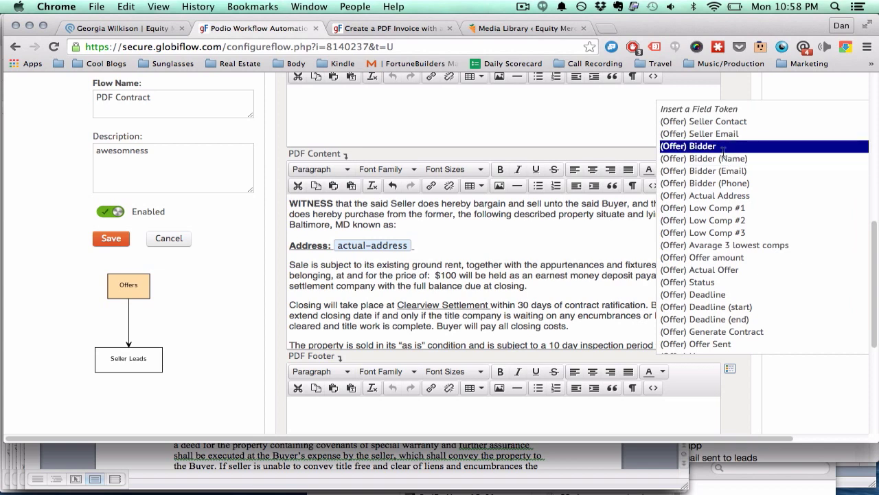
pyautogui.scroll(-1, 718, 172)
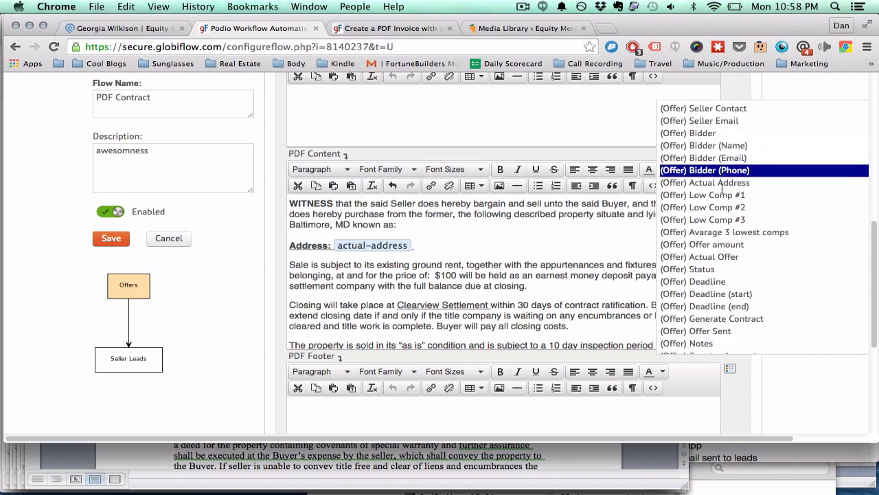
pyautogui.click(716, 256)
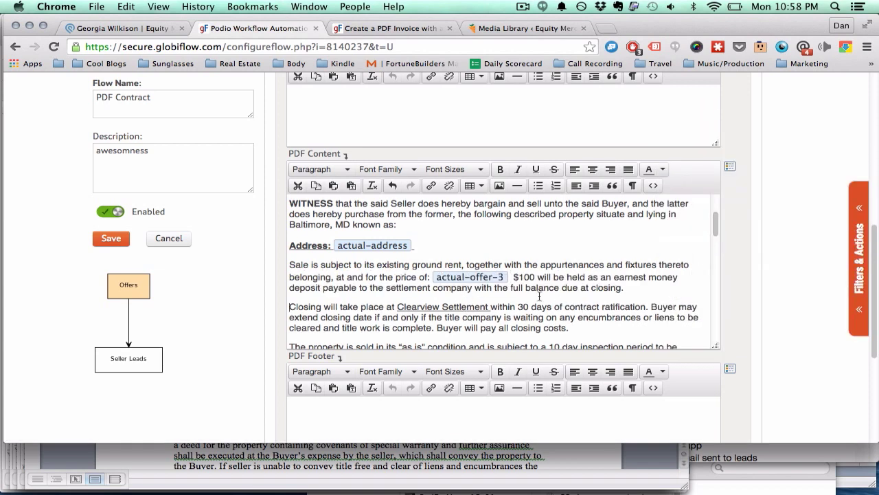
# - Insert the (Offer) Seller Contact token beneath the Seller signature line at the end of the contract
pyautogui.scroll(-10, 540, 297)
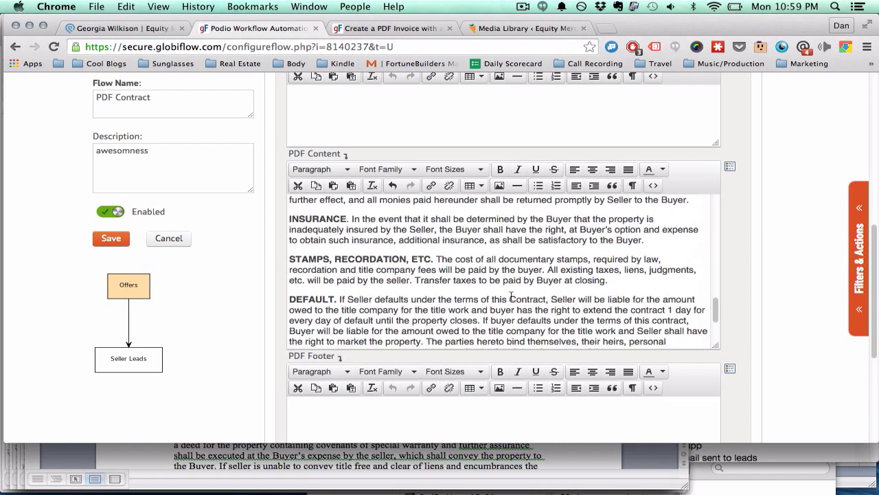
pyautogui.scroll(-5, 510, 297)
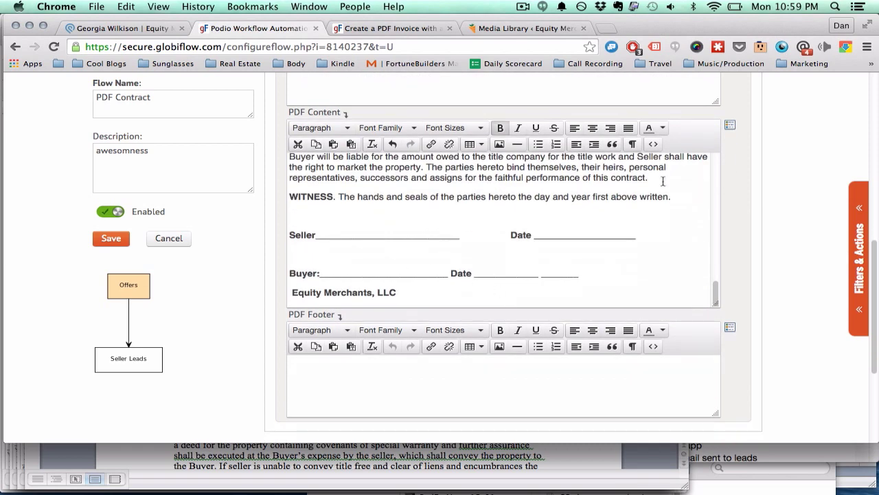
pyautogui.click(731, 126)
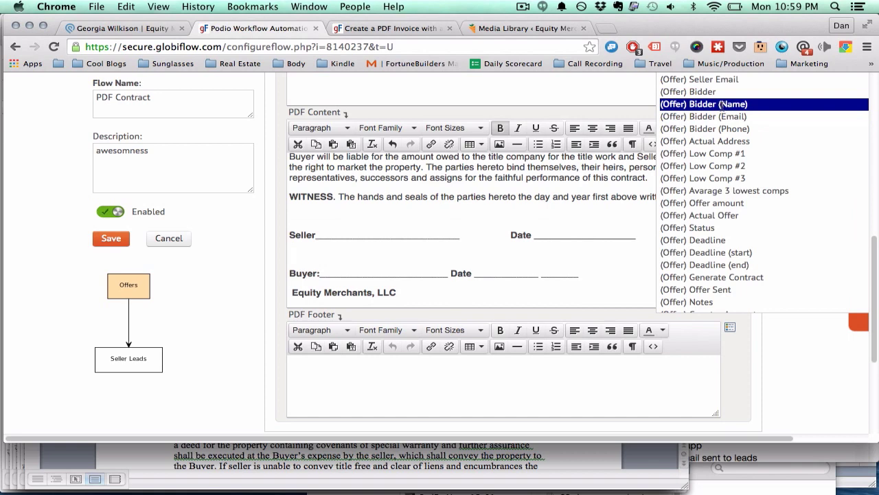
pyautogui.scroll(5, 722, 104)
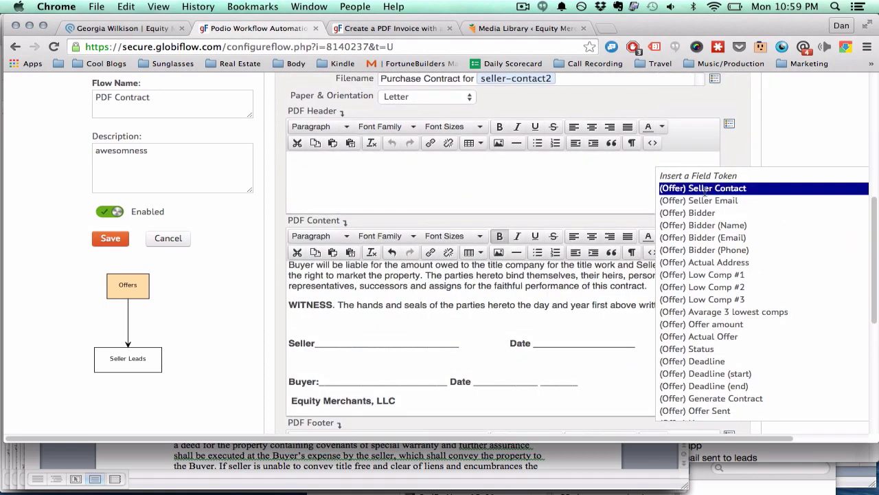
pyautogui.click(705, 191)
pyautogui.scroll(-3, 399, 324)
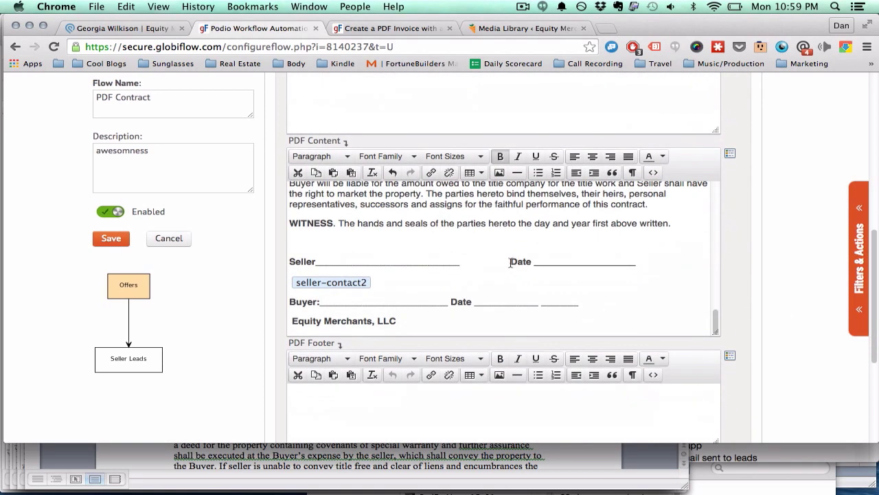
# - Add two blank lines between the seller contact token and the Buyer signature line
pyautogui.click(447, 300)
pyautogui.press('Return')
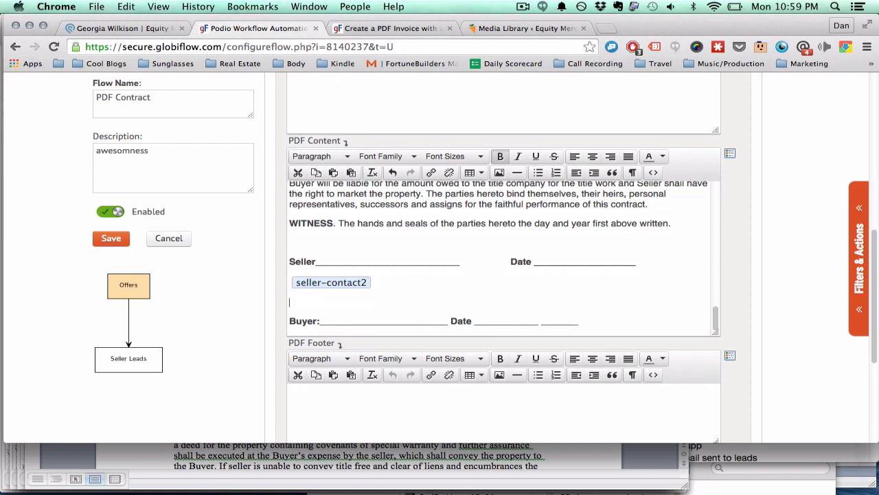
pyautogui.press('Return')
pyautogui.scroll(-3, 382, 286)
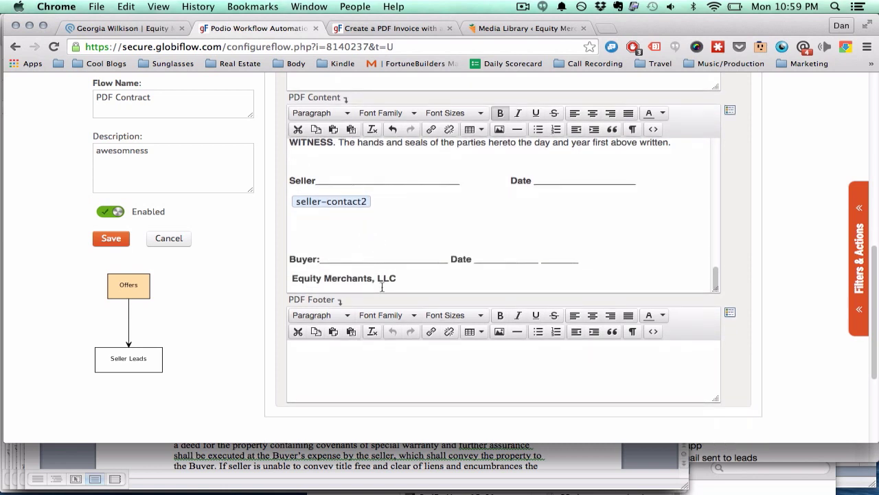
# - View the signature image's attachment details in the Media Library and return to the flow editor
pyautogui.click(483, 30)
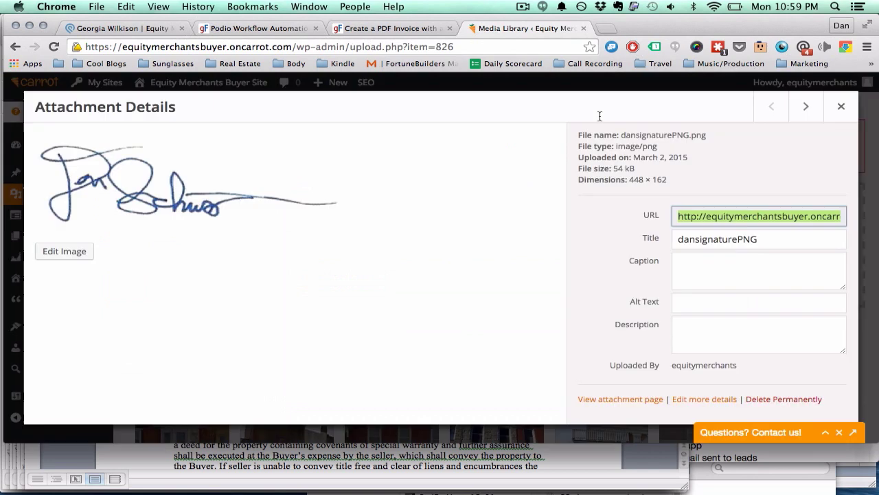
pyautogui.click(411, 30)
pyautogui.click(264, 29)
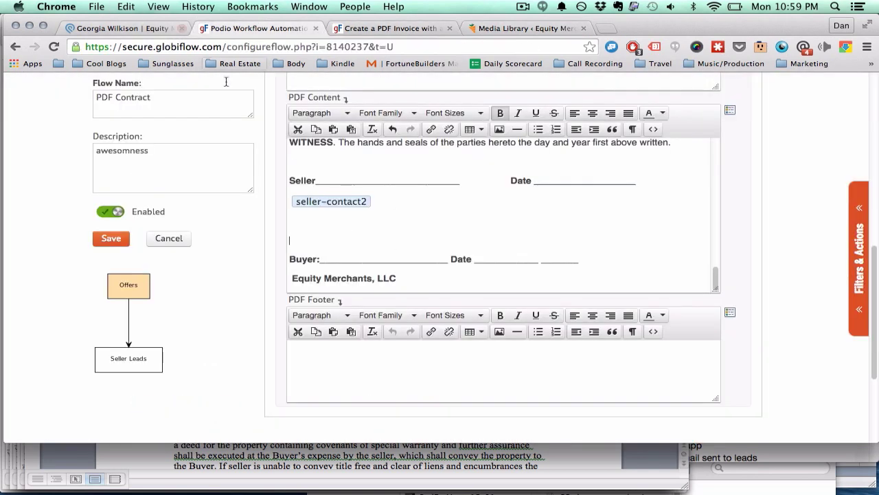
pyautogui.scroll(1, 328, 229)
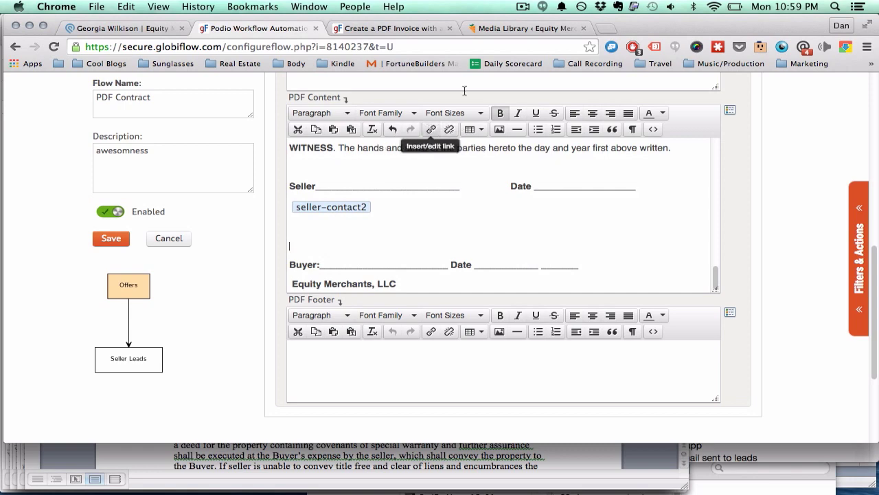
pyautogui.click(526, 28)
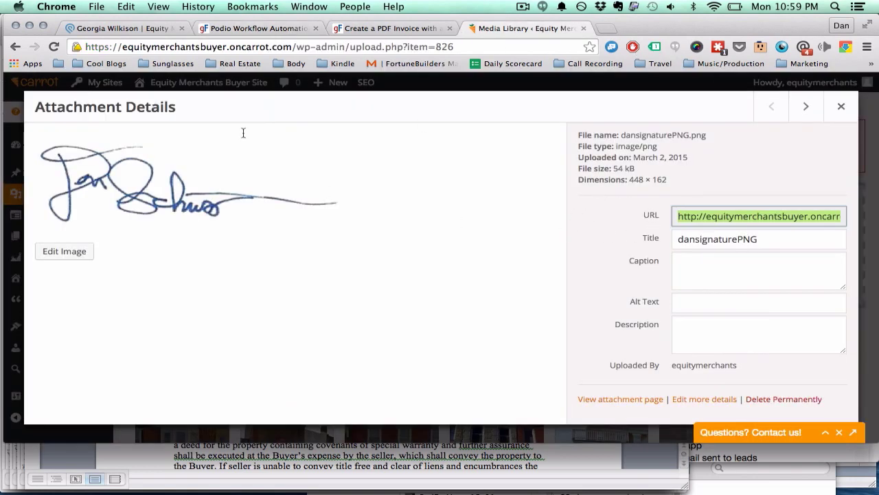
pyautogui.click(388, 28)
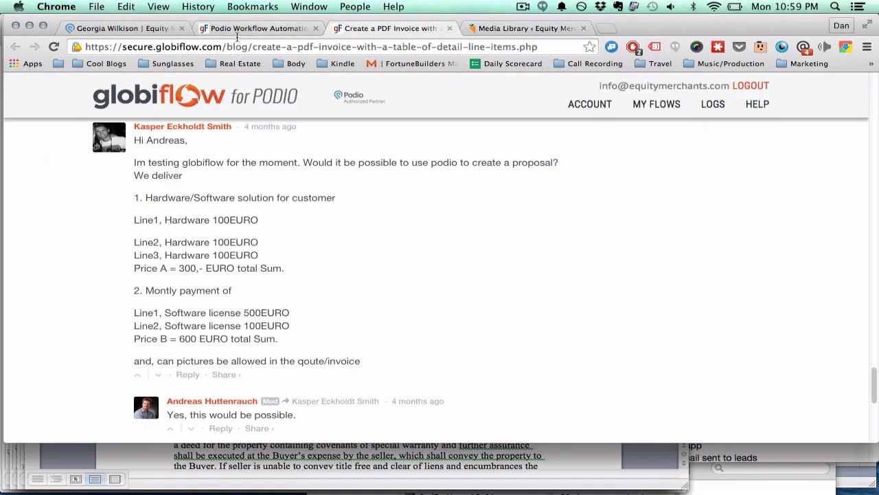
pyautogui.click(258, 28)
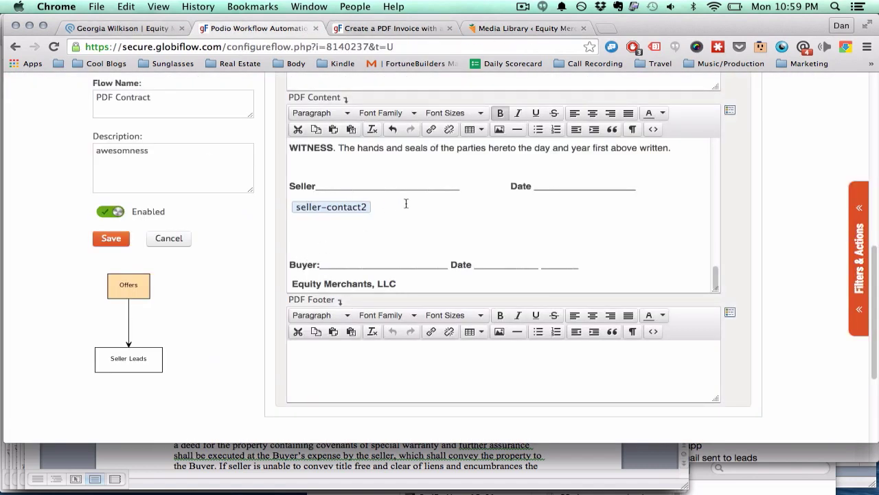
# - Insert the signature PNG from its Media Library URL on the blank line above the Buyer signature line
pyautogui.scroll(2, 406, 203)
pyautogui.scroll(-3, 406, 203)
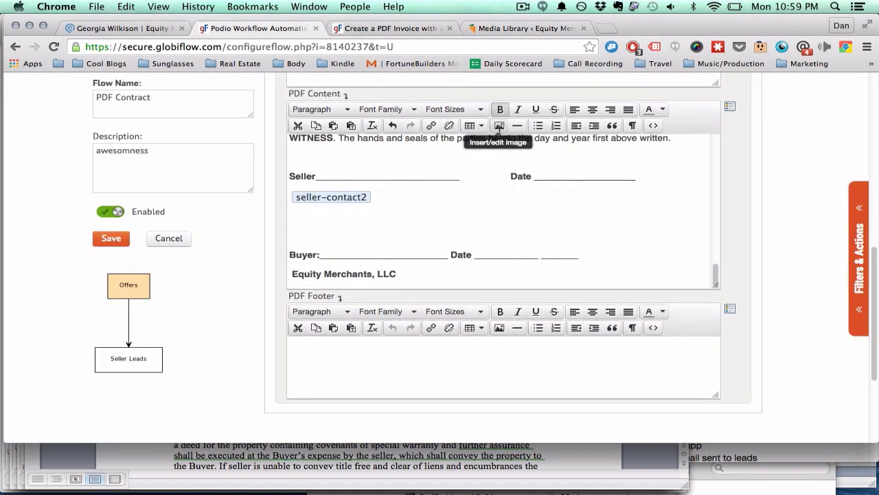
pyautogui.click(499, 125)
pyautogui.press('super+v')
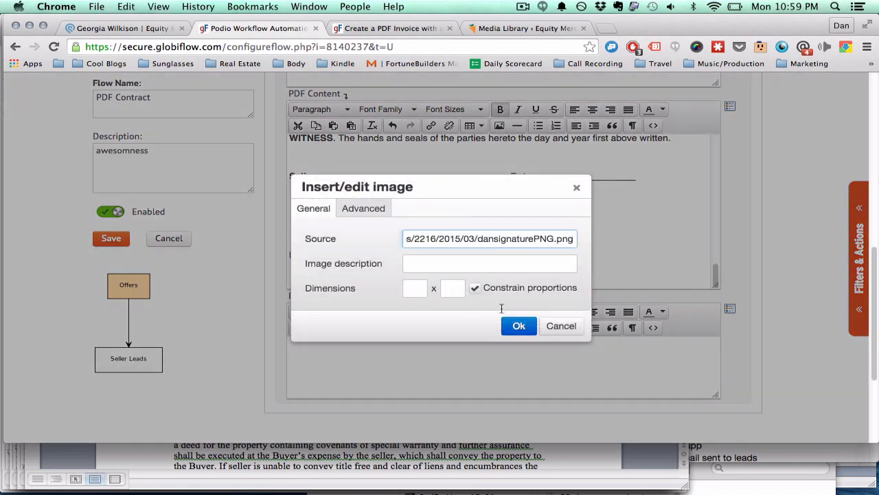
pyautogui.click(519, 325)
# - Shrink the signature image proportionally until it is about as wide as the Buyer signature line
pyautogui.scroll(-2, 462, 192)
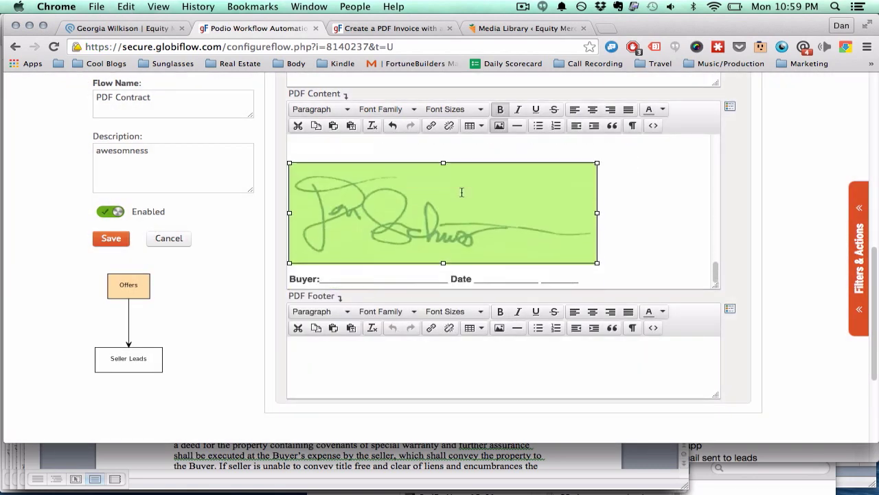
pyautogui.scroll(-1, 461, 193)
pyautogui.moveTo(598, 148)
pyautogui.mouseDown()
pyautogui.moveTo(542, 172)
pyautogui.moveTo(479, 177)
pyautogui.mouseUp()
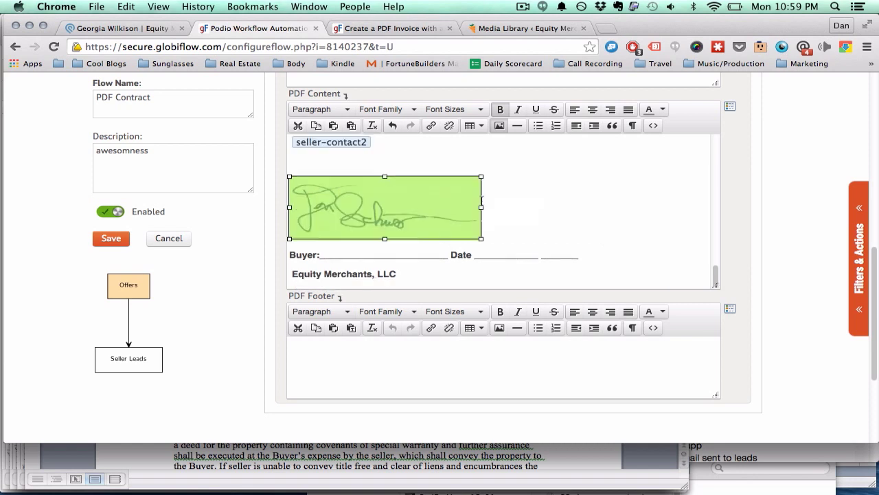
pyautogui.click(442, 226)
pyautogui.click(368, 209)
pyautogui.moveTo(481, 176); pyautogui.dragTo(437, 190)
# - Replace the blank date line after the Buyer signature line with the Current Date (Y-m-d) token
pyautogui.moveTo(578, 253); pyautogui.dragTo(502, 255)
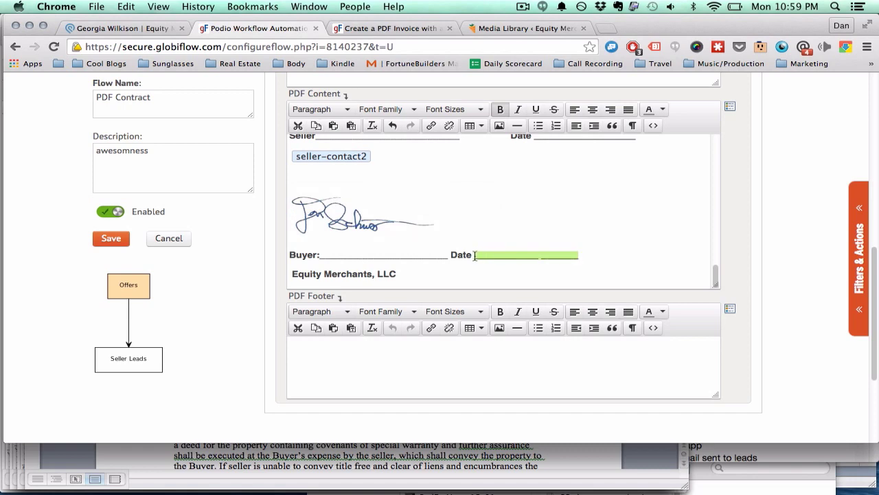
pyautogui.press('BackSpace')
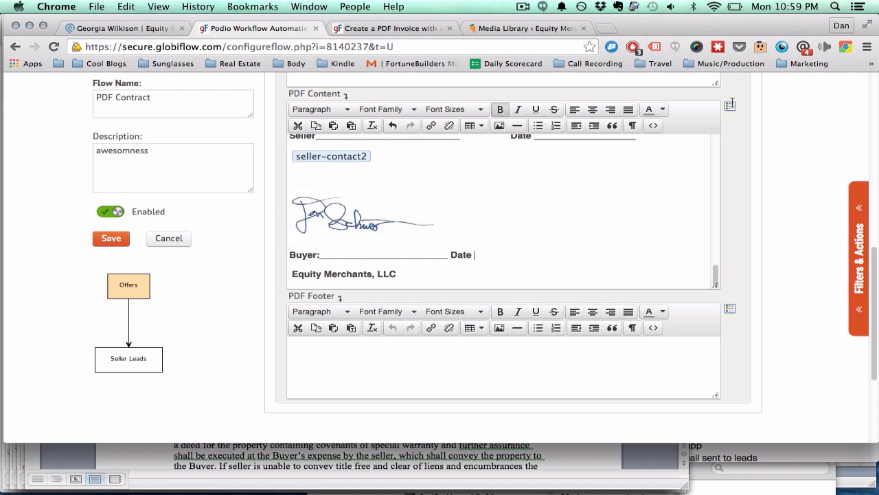
pyautogui.click(730, 105)
pyautogui.scroll(-10, 700, 261)
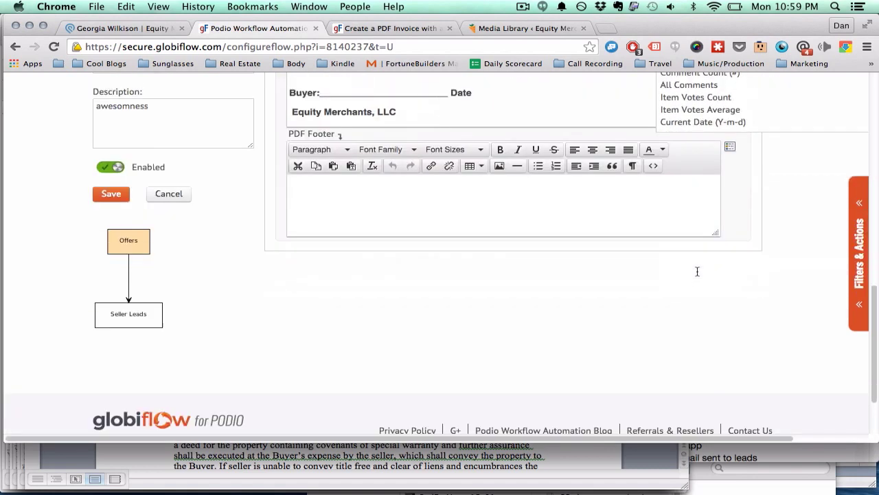
pyautogui.click(703, 122)
pyautogui.scroll(5, 470, 208)
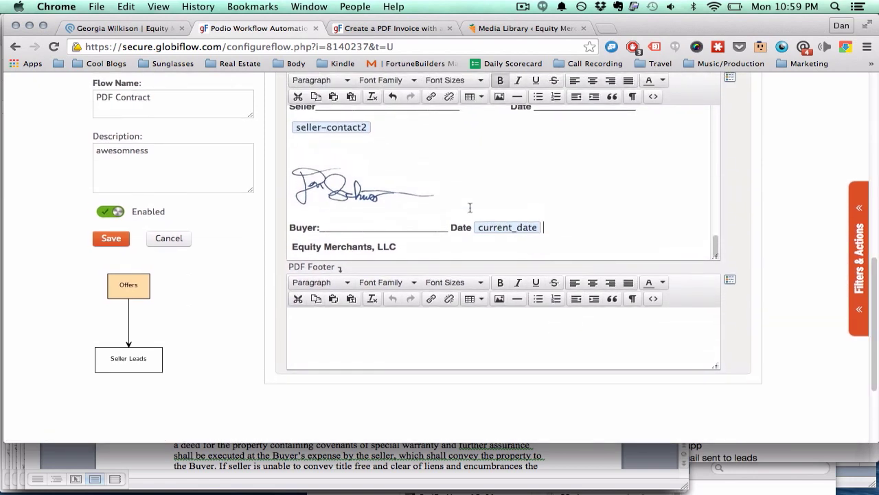
# - Check the PDF content from the signature block up to the contract title and save the PDF Contract flow
pyautogui.scroll(2, 470, 208)
pyautogui.scroll(-2, 470, 208)
pyautogui.scroll(3, 470, 208)
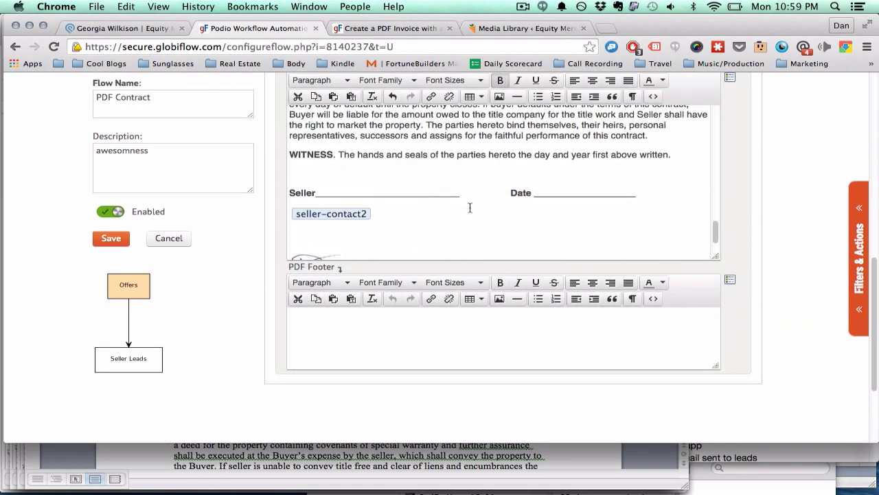
pyautogui.scroll(15, 470, 208)
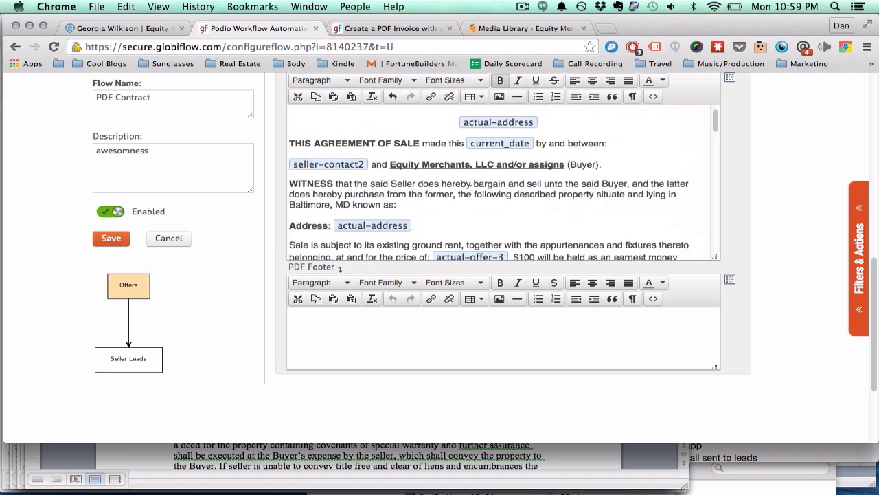
pyautogui.scroll(3, 470, 187)
pyautogui.click(485, 181)
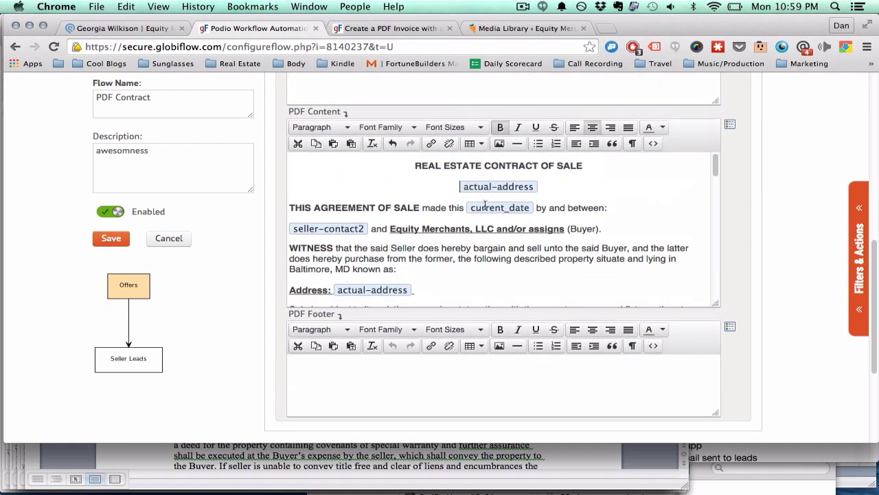
pyautogui.scroll(-3, 220, 271)
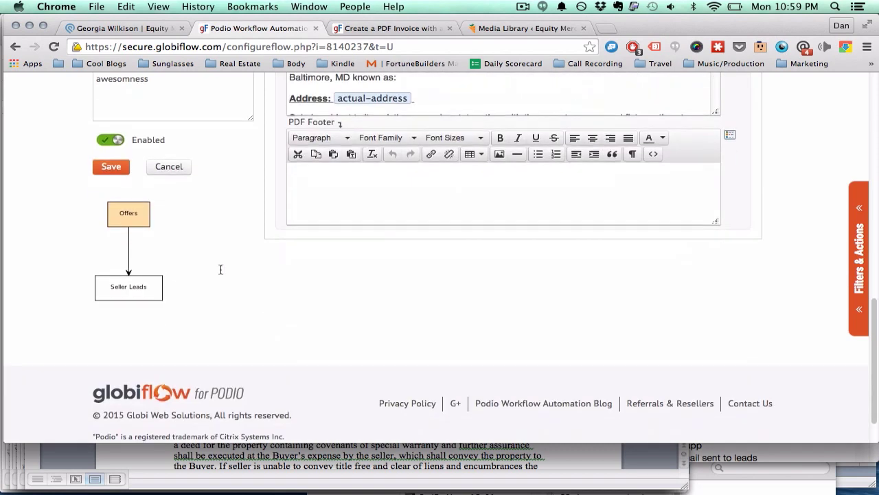
pyautogui.scroll(5, 220, 271)
pyautogui.scroll(5, 220, 270)
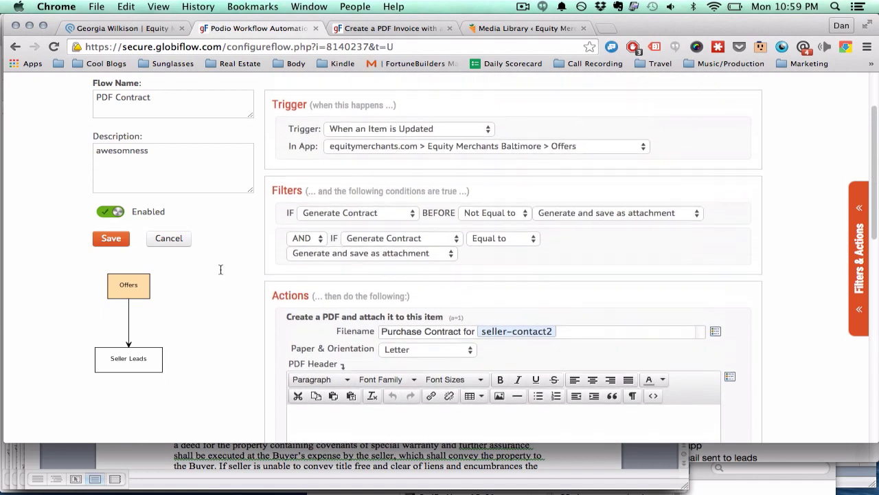
pyautogui.click(110, 246)
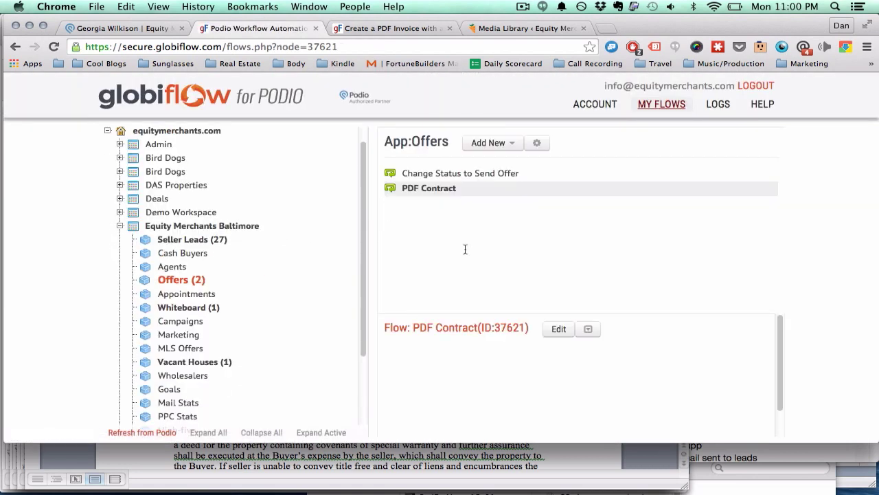
# - Switch to the open offer item in Podio and set Generate Contract to "Generate and save as attachment"
pyautogui.click(140, 28)
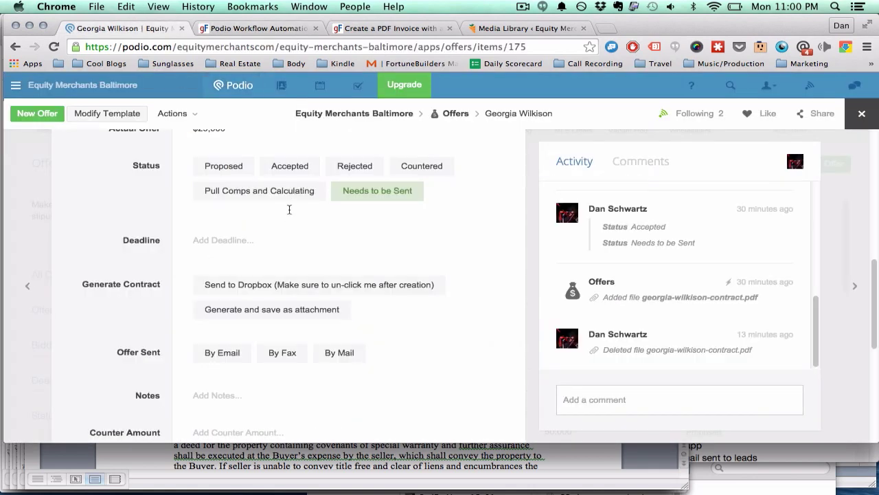
pyautogui.click(253, 306)
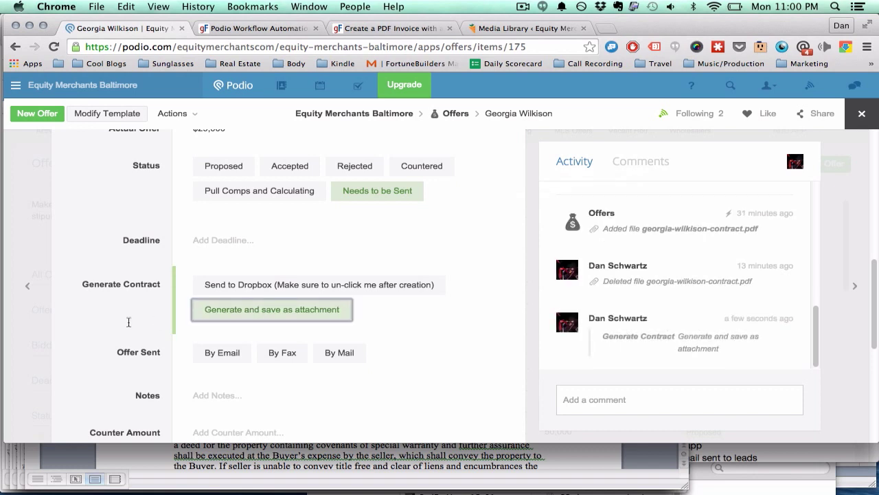
pyautogui.scroll(-5, 498, 309)
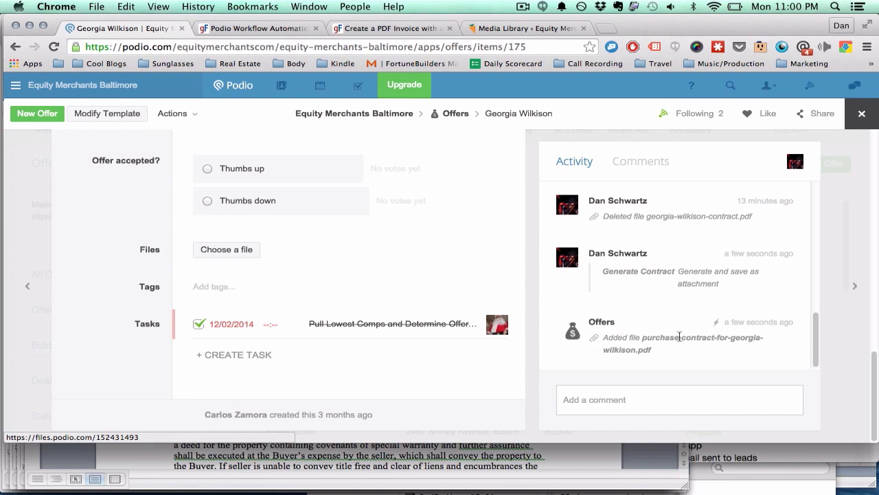
# - Open the newly attached purchase contract PDF from the offer's activity stream and examine its filled-in fields and clauses
pyautogui.click(679, 337)
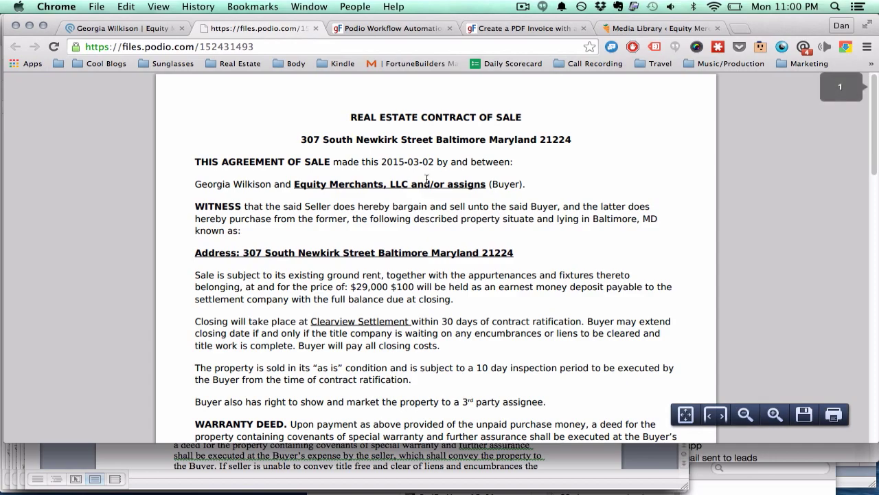
pyautogui.scroll(-5, 419, 166)
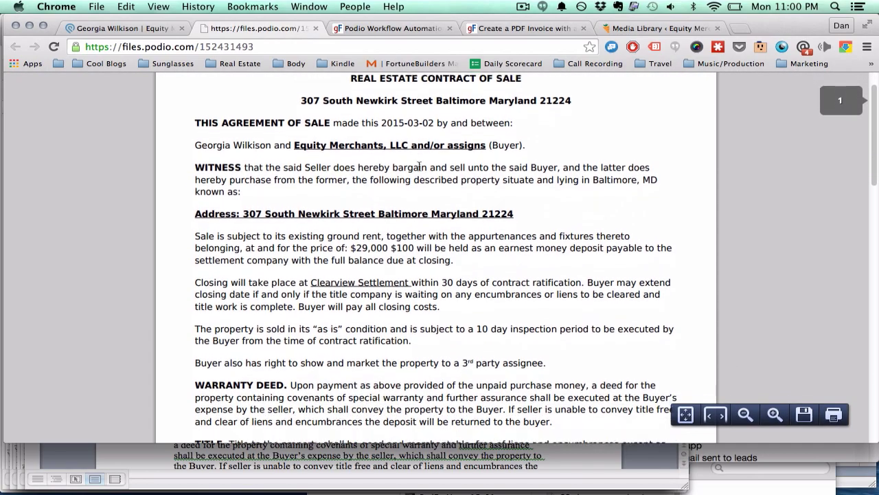
pyautogui.scroll(-15, 419, 165)
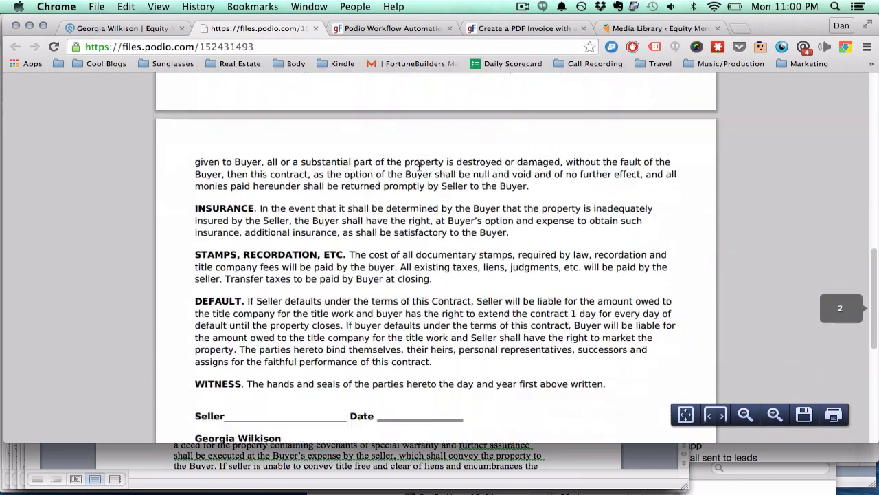
pyautogui.scroll(20, 419, 165)
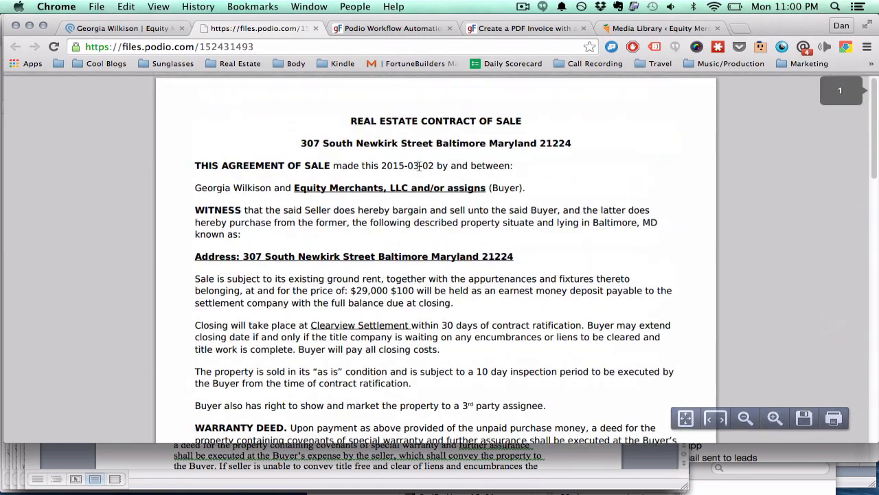
# - Close the offer item in Podio to view the Offers list, and return to the generated PDF to examine its signature block
pyautogui.click(371, 28)
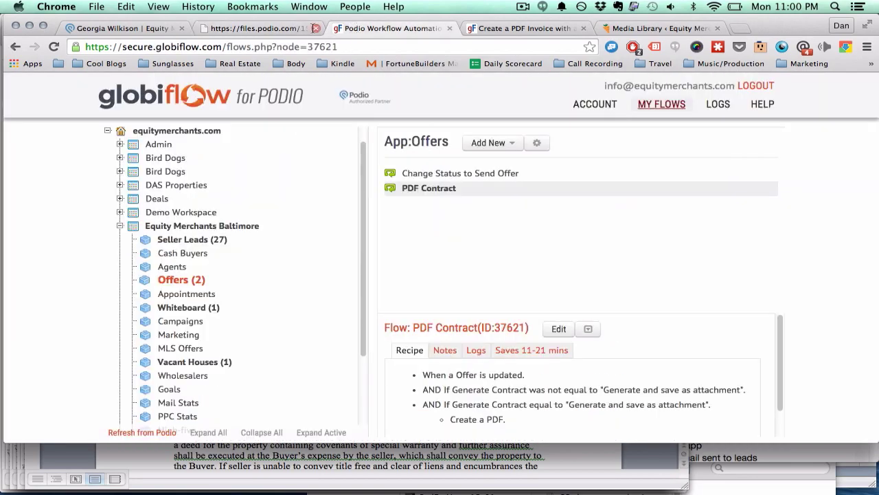
pyautogui.click(137, 28)
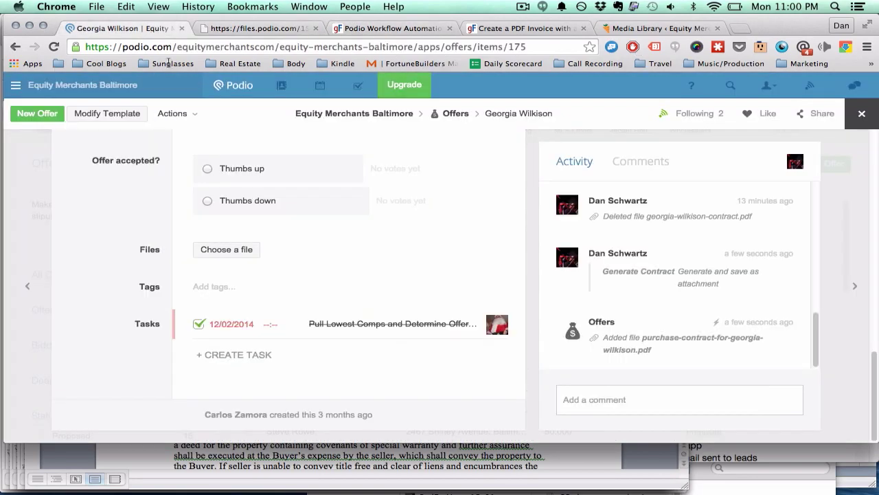
pyautogui.click(28, 211)
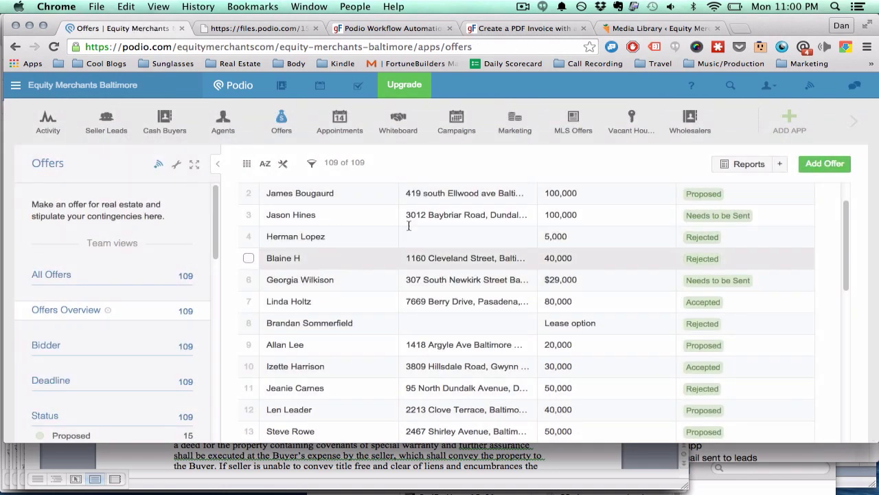
pyautogui.scroll(2, 446, 257)
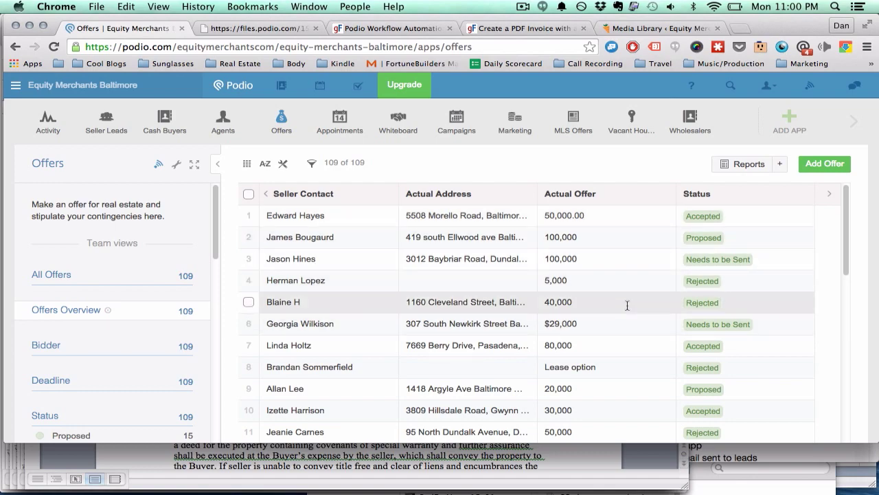
pyautogui.click(283, 28)
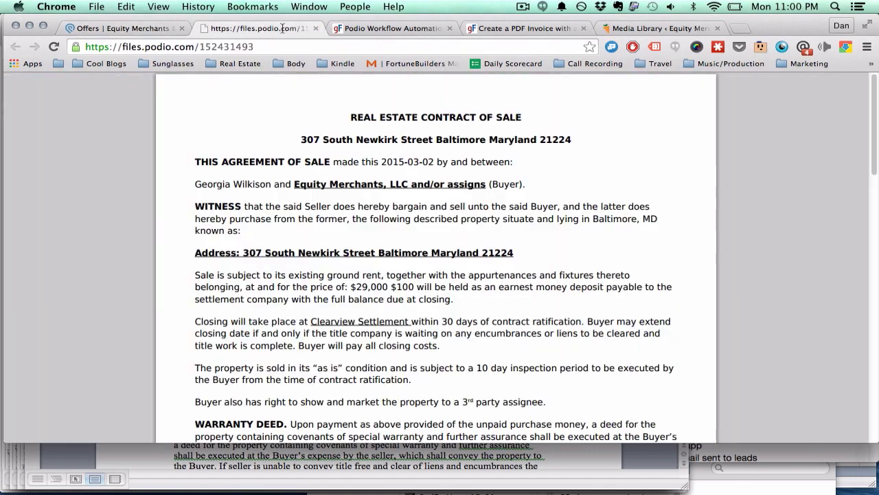
pyautogui.scroll(-15, 380, 250)
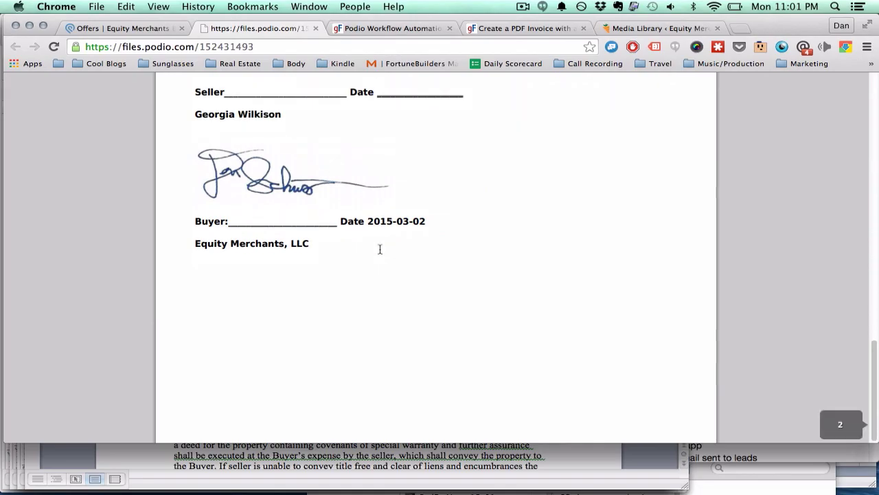